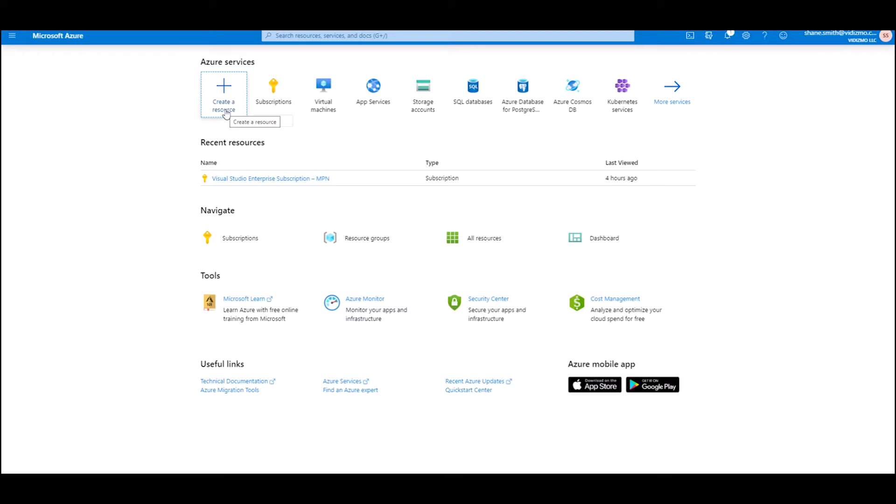
# Search the Marketplace for VIDIZMO and start creating VIDIZMO EnterpriseTube Premium
pyautogui.click(226, 113)
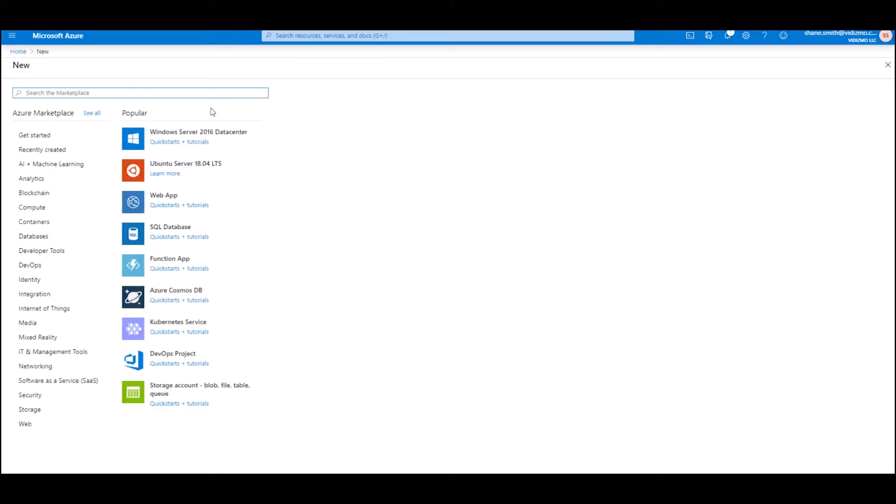
pyautogui.write('VIDIZM')
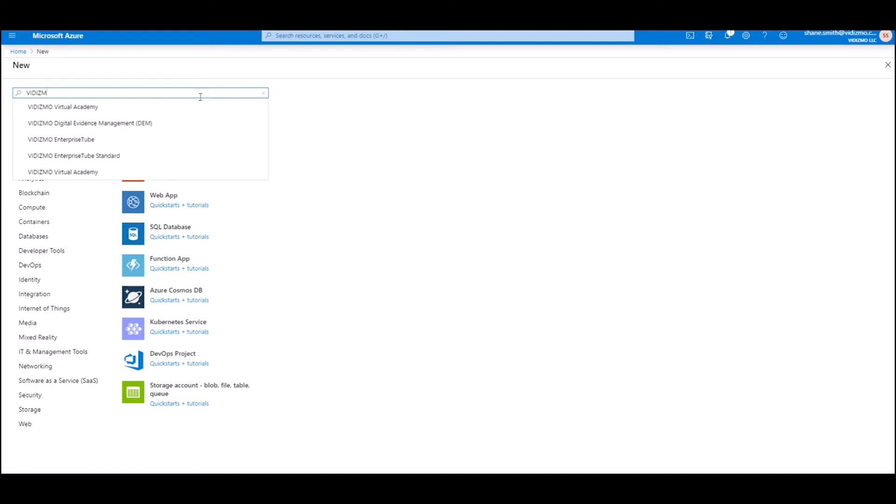
pyautogui.write('O')
pyautogui.press('Return')
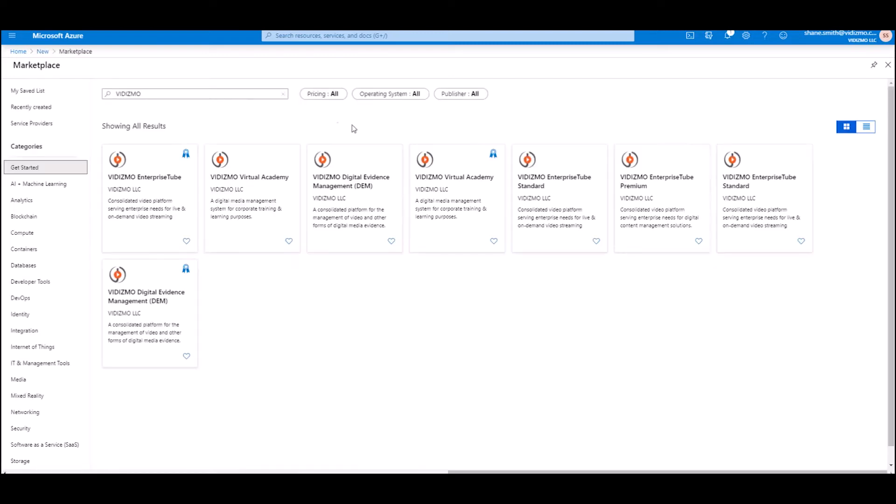
pyautogui.click(640, 194)
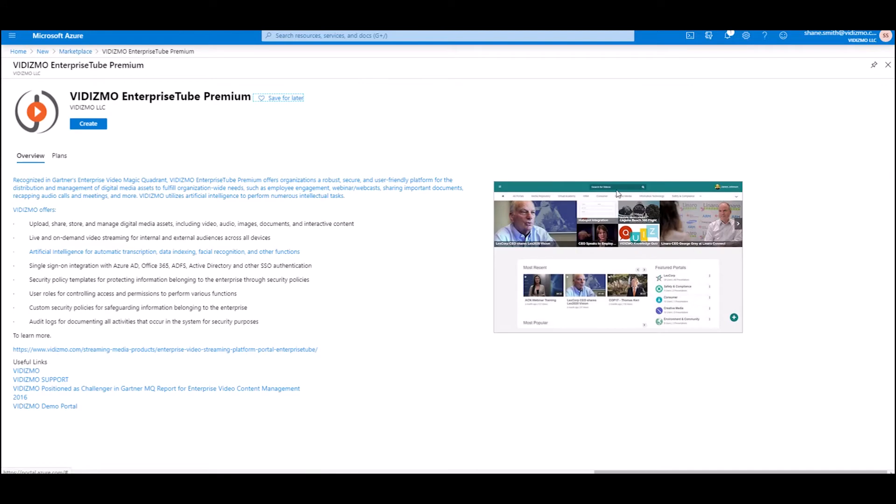
pyautogui.click(93, 131)
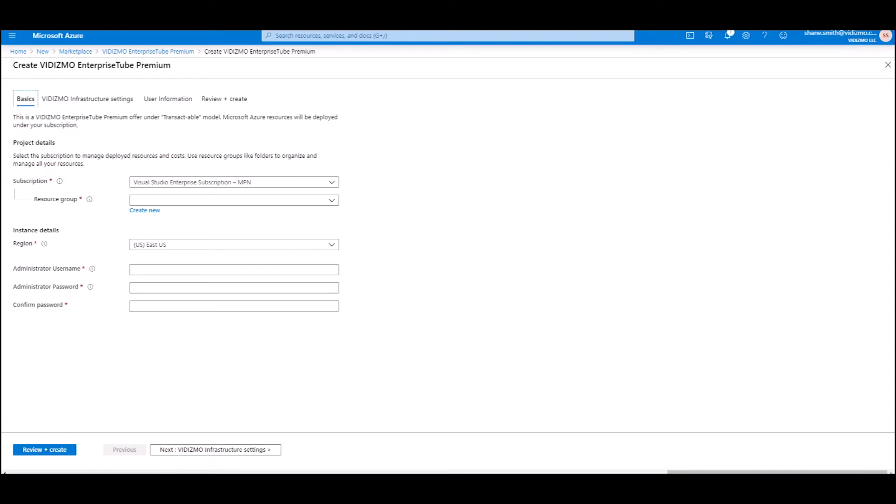
# Create a new resource group named Deployment and keep the region (US) East US
pyautogui.click(144, 212)
pyautogui.write('Deployment')
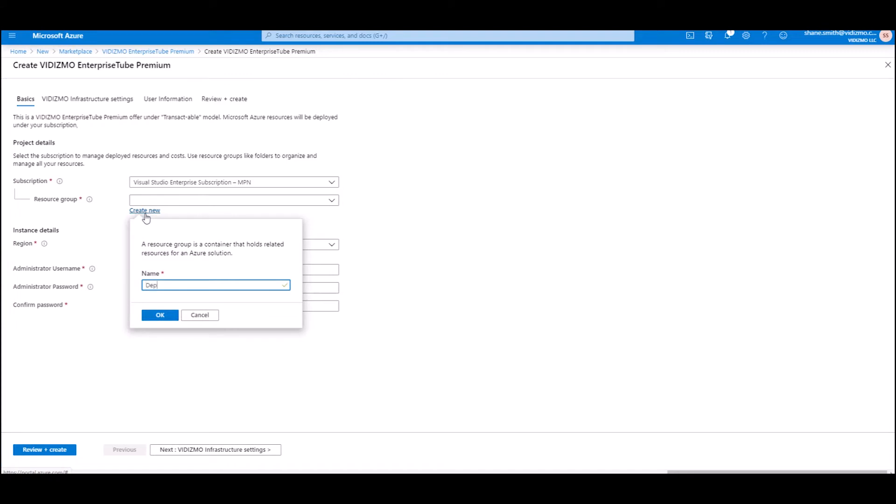
pyautogui.click(157, 320)
pyautogui.click(335, 246)
pyautogui.scroll(-2, 280, 326)
pyautogui.moveTo(339, 290); pyautogui.dragTo(346, 409)
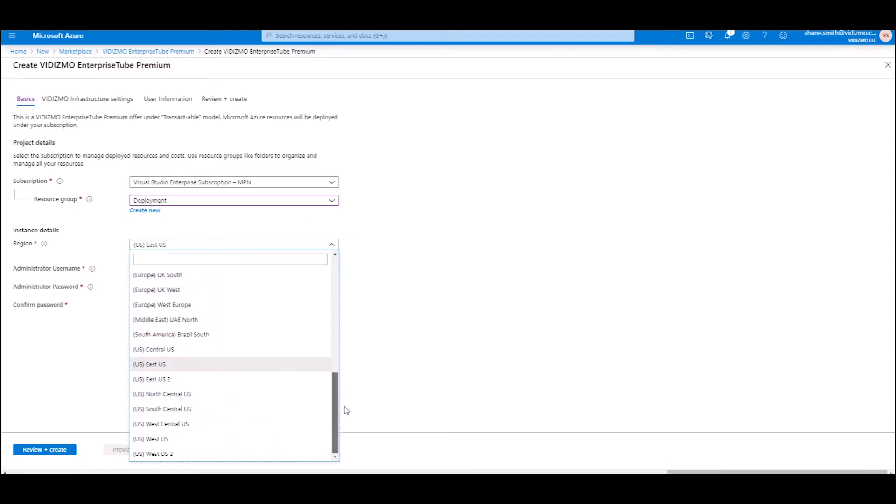
pyautogui.click(308, 364)
# Enter the administrator username, password and matching password confirmation
pyautogui.click(220, 269)
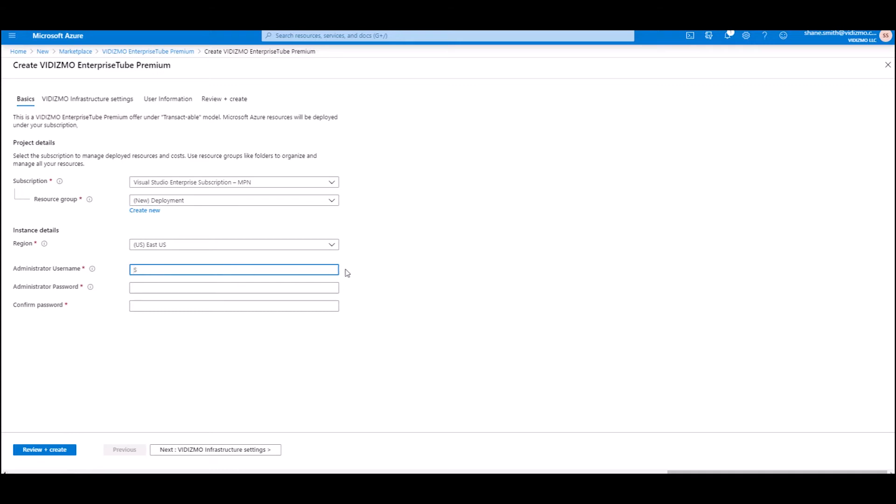
pyautogui.press('Tab')
pyautogui.write('V••••••••••••')
pyautogui.press('Tab')
pyautogui.write('•••••••••••••')
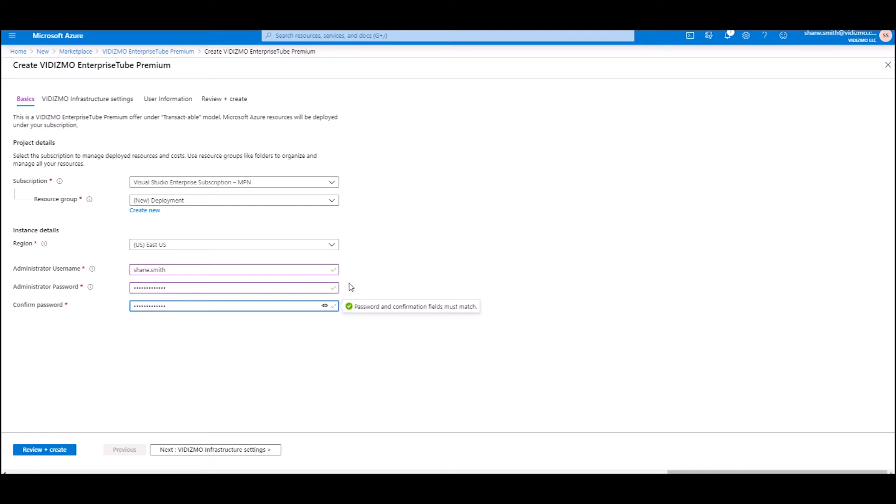
# On Infrastructure settings, keep and confirm the new vnet01 virtual network
pyautogui.click(181, 452)
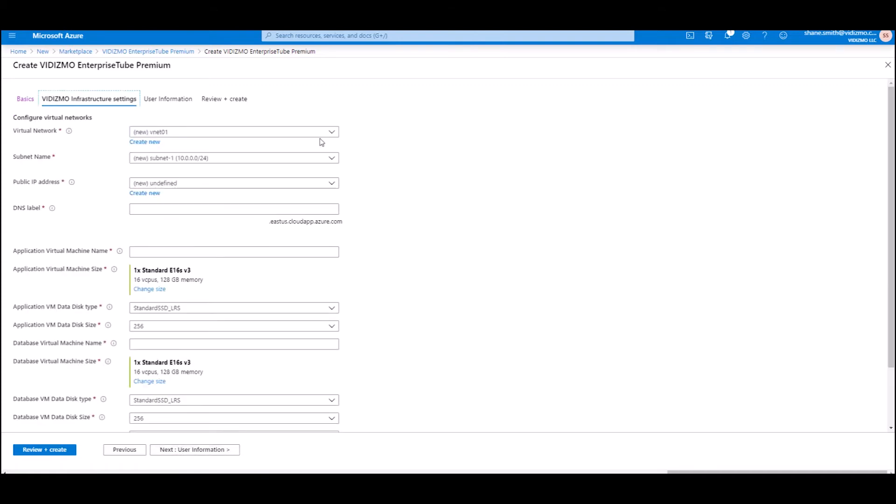
pyautogui.click(322, 133)
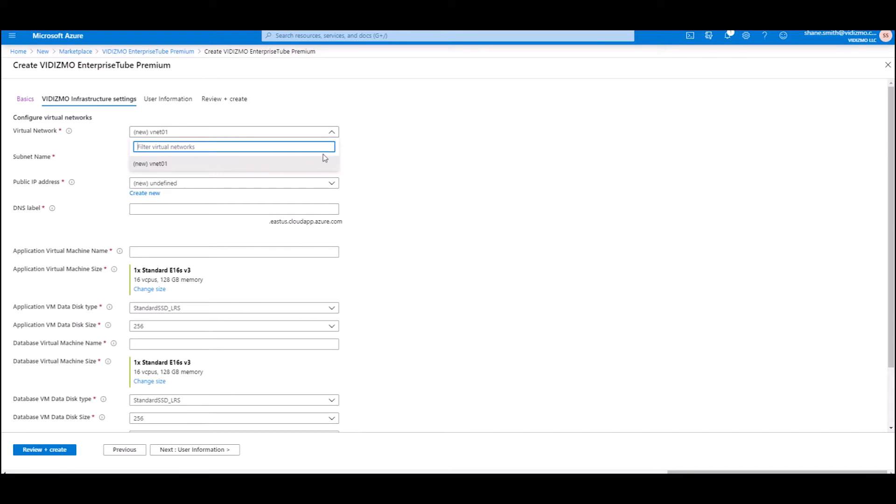
pyautogui.click(318, 169)
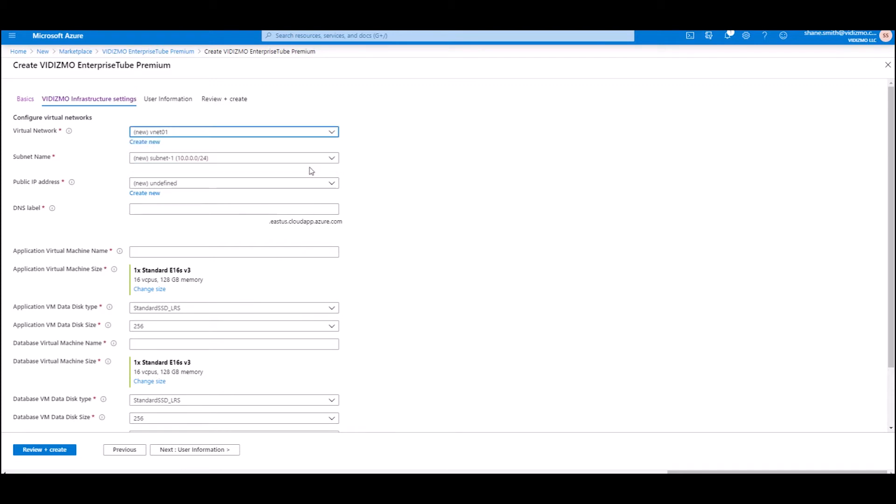
pyautogui.click(149, 143)
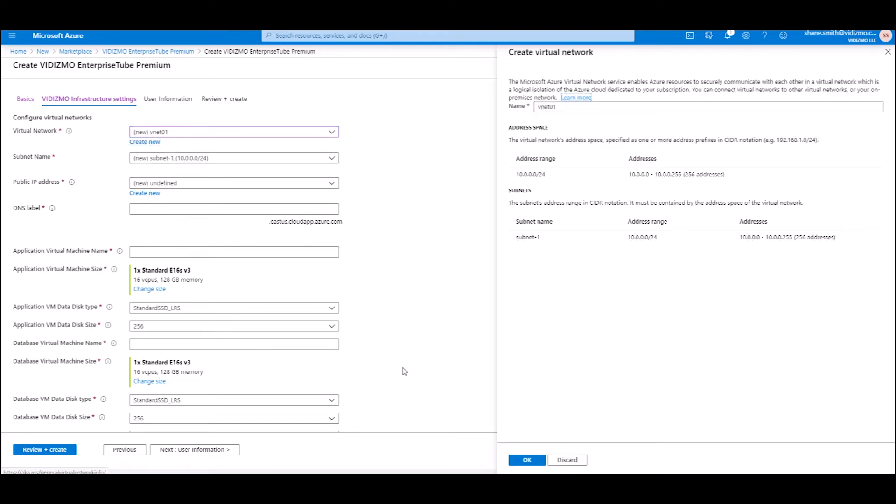
pyautogui.click(526, 460)
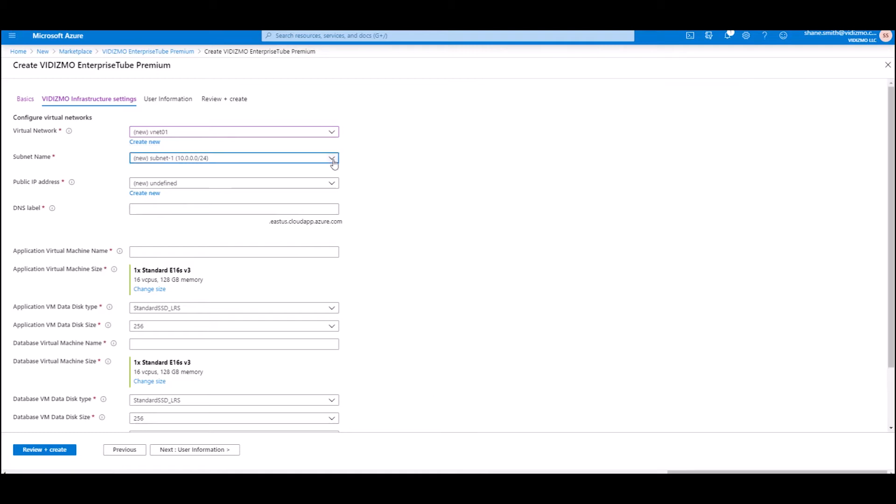
# Keep subnet-1 (10.0.0.0/24) and begin creating a new public IP address
pyautogui.click(332, 158)
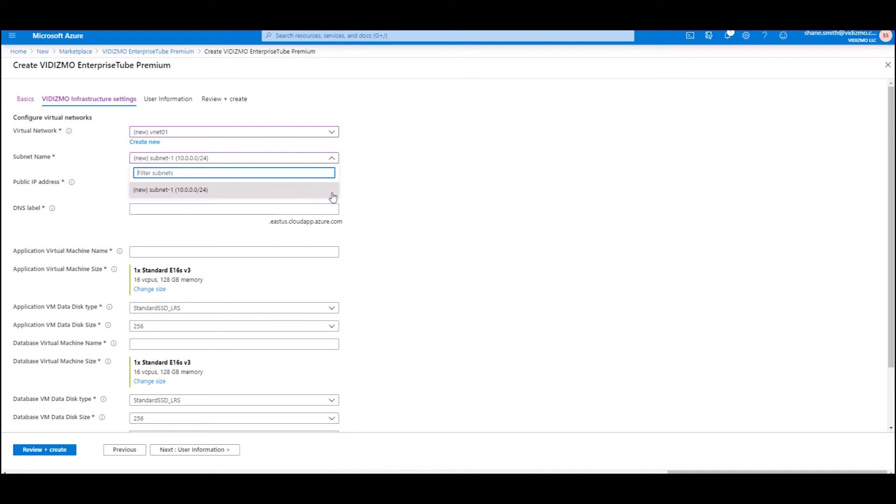
pyautogui.click(333, 197)
pyautogui.click(209, 185)
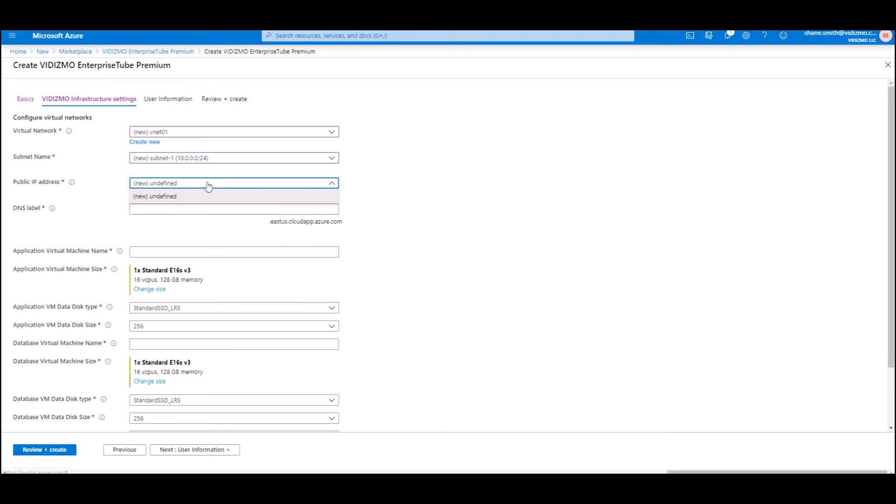
pyautogui.click(158, 196)
pyautogui.click(159, 194)
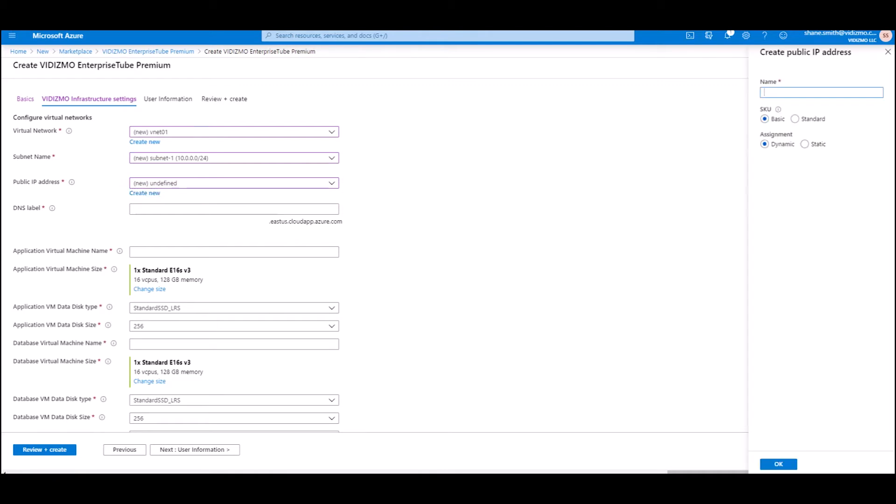
# Name the new public IP VIDIZMO, add a DNS label, and name the application VM VIDIZMOAPP
pyautogui.write('VIDIZMO')
pyautogui.click(779, 464)
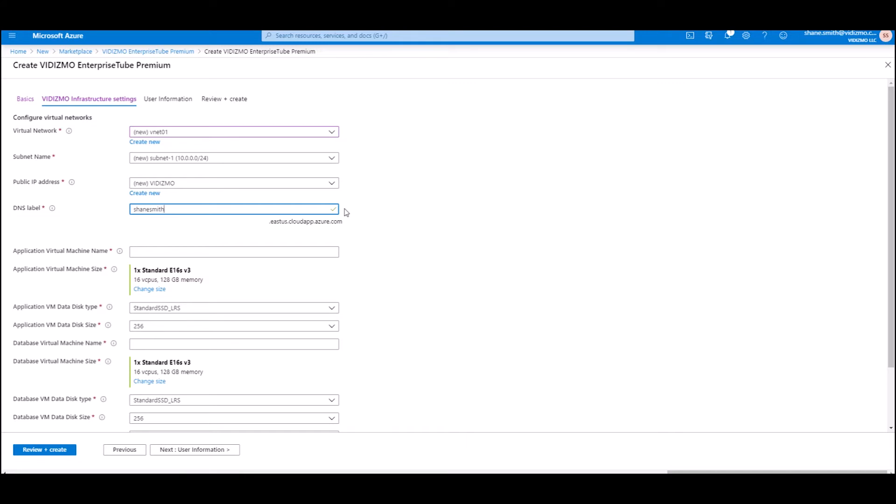
pyautogui.press('Tab')
pyautogui.write('VIDIZMOAPP')
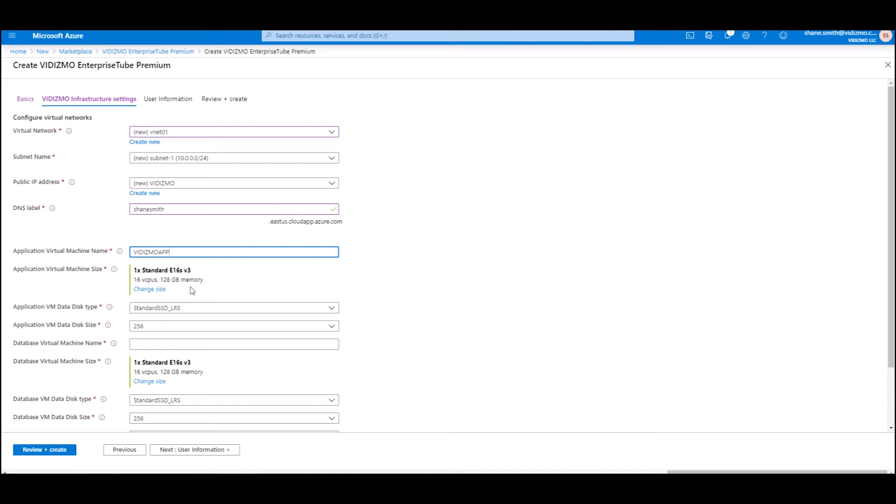
# Size the application VM as Standard E4s v3 with a Premium_LRS data disk of 256
pyautogui.click(150, 289)
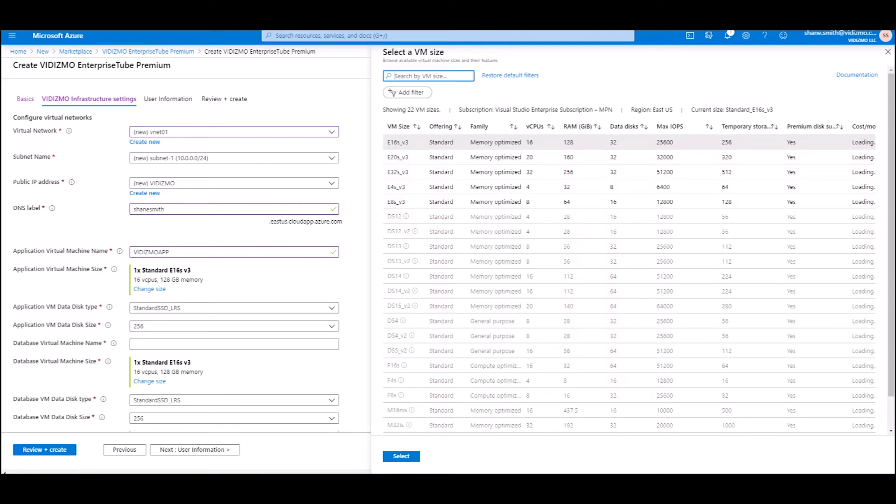
pyautogui.click(403, 187)
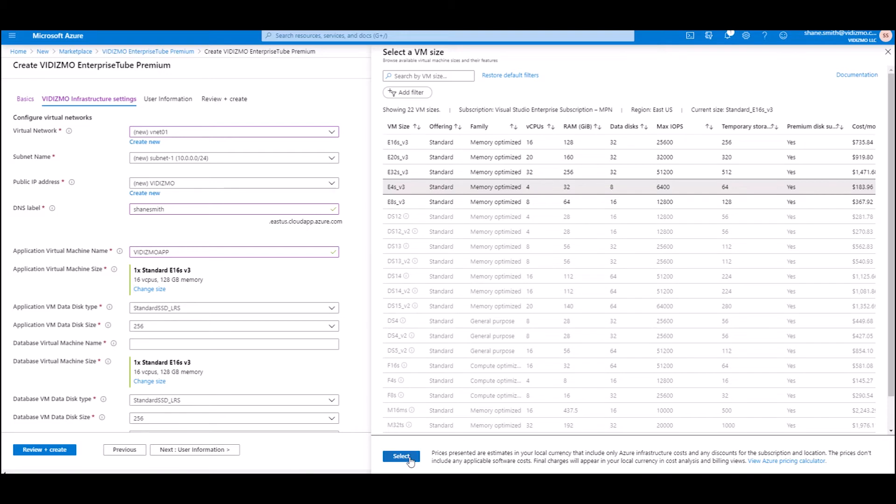
pyautogui.click(402, 456)
pyautogui.click(333, 309)
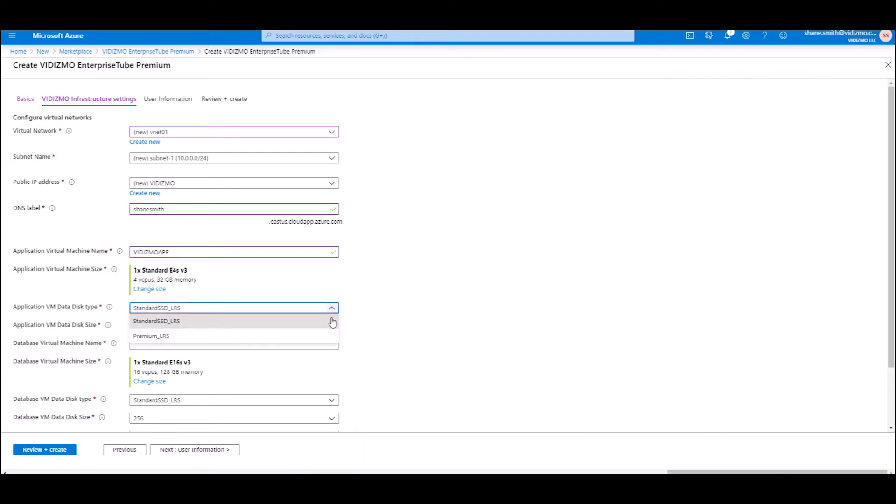
pyautogui.click(330, 335)
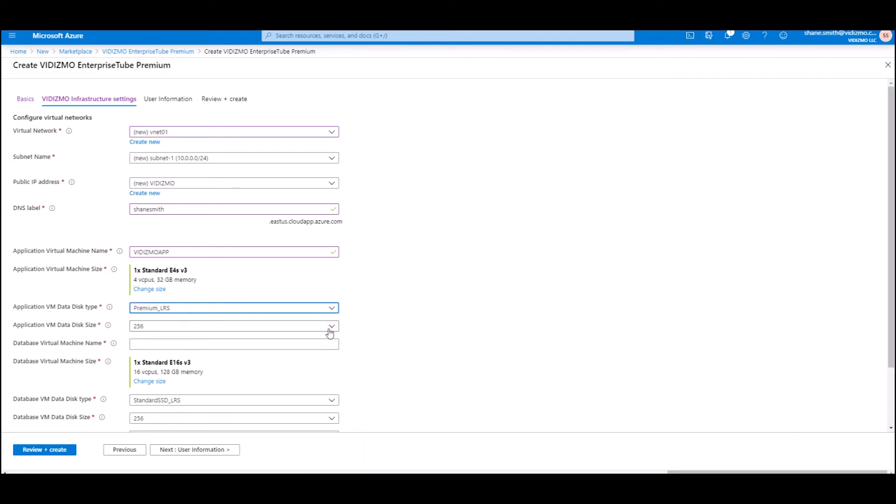
pyautogui.click(330, 326)
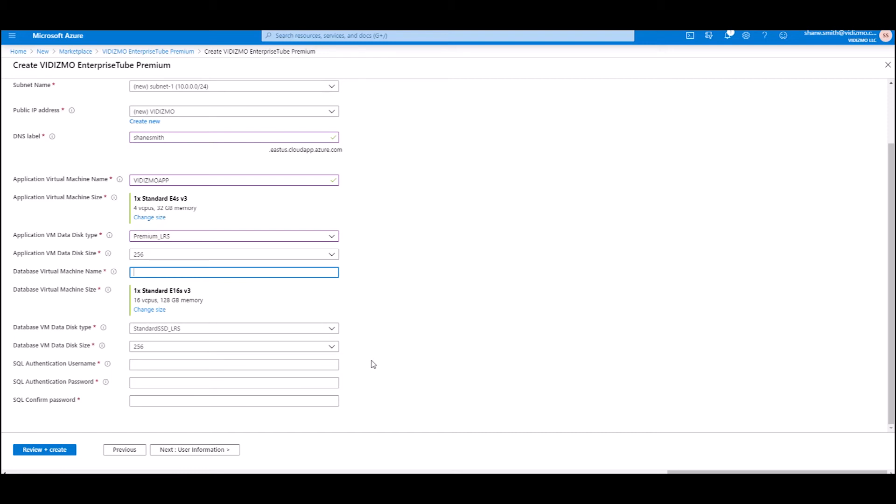
# Name the database VM VIDIZMODB, size it Standard E4s v3 with a 256 Premium_LRS data disk
pyautogui.write('IDIZMO')
pyautogui.click(152, 311)
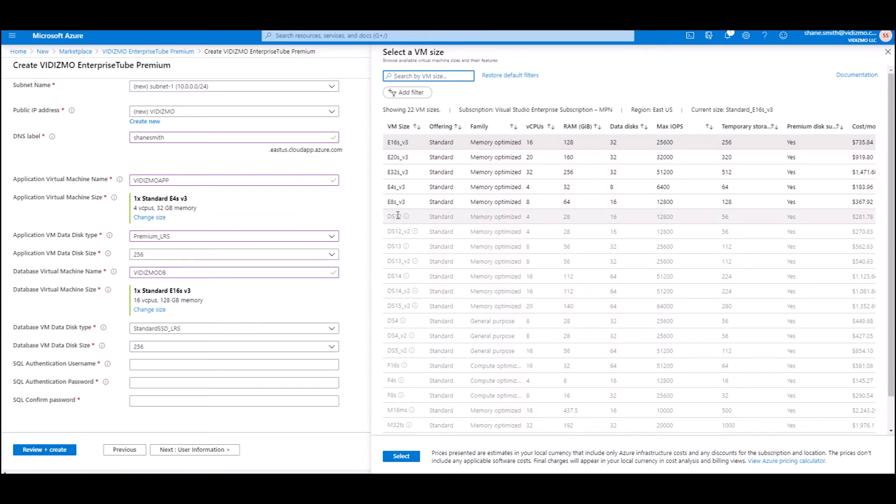
pyautogui.click(402, 187)
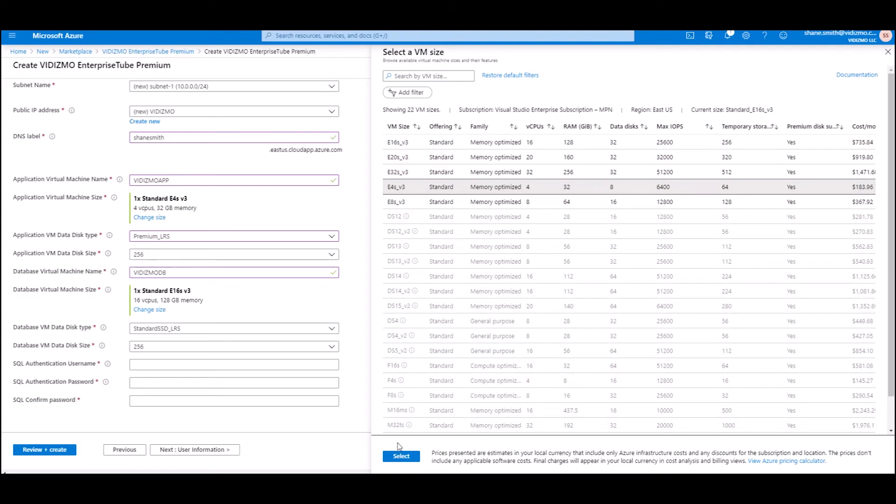
pyautogui.click(402, 458)
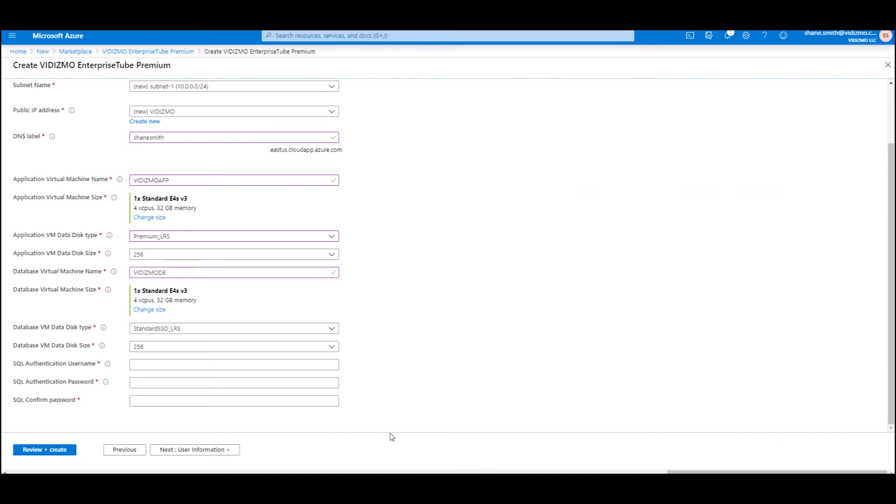
pyautogui.click(331, 331)
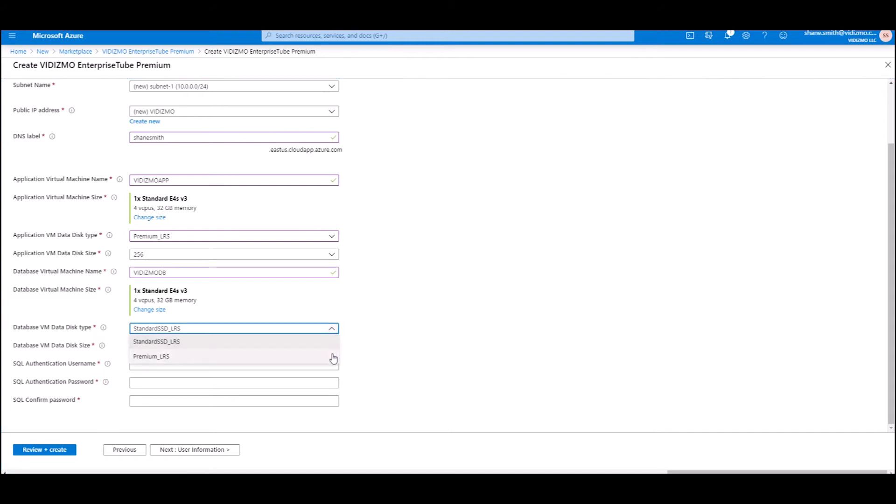
pyautogui.click(332, 355)
pyautogui.click(332, 350)
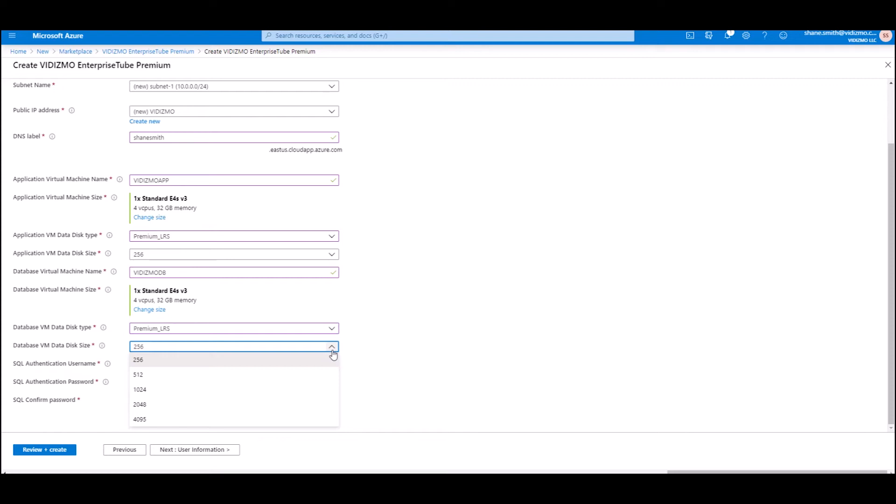
pyautogui.press('Tab')
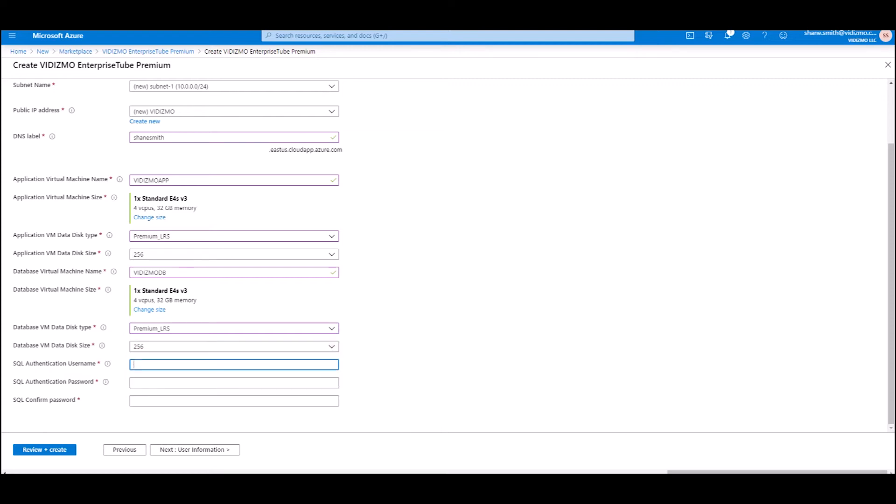
# Set SQL username admin with a confirmed password and advance to User Information
pyautogui.write('admin')
pyautogui.press('Tab')
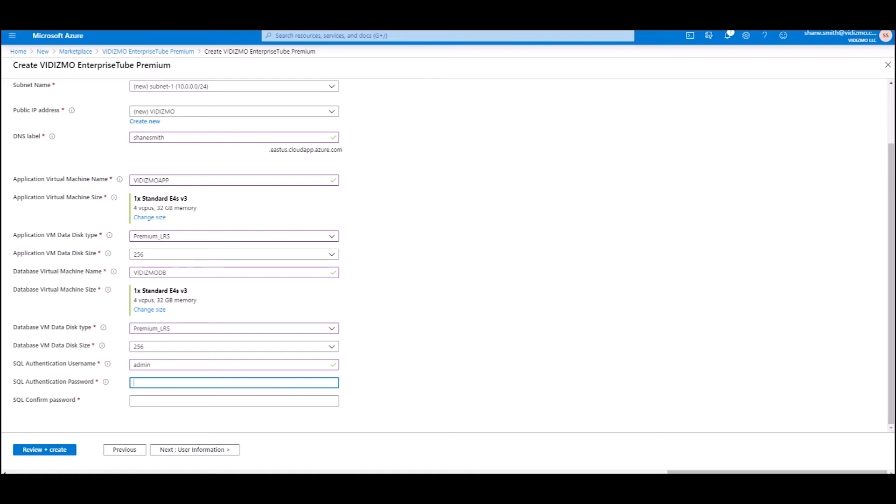
pyautogui.write('*********')
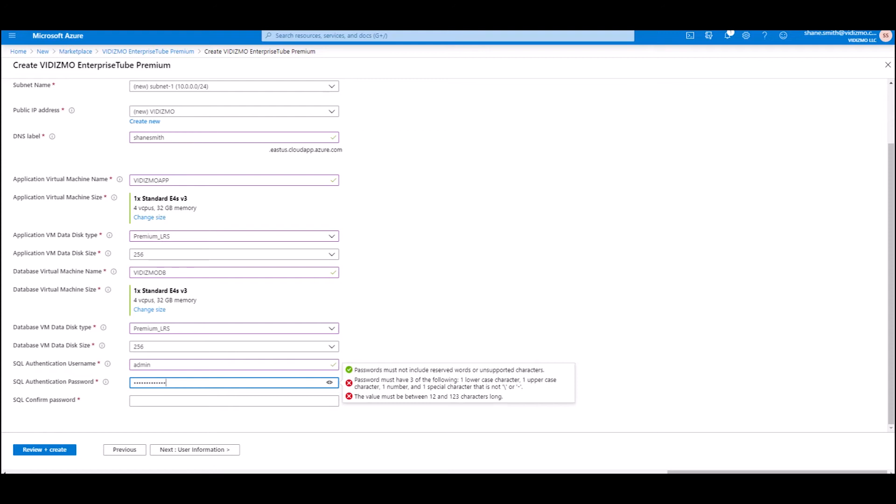
pyautogui.click(307, 400)
pyautogui.write('******')
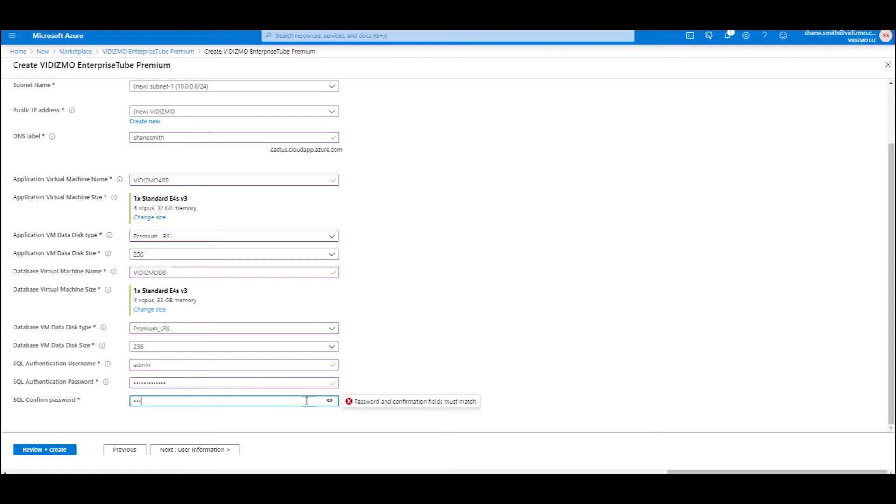
pyautogui.write('******')
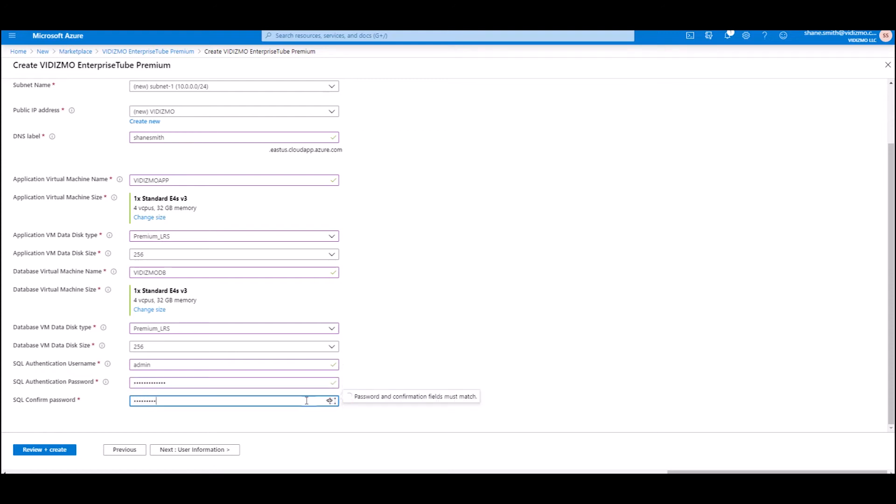
pyautogui.write('*')
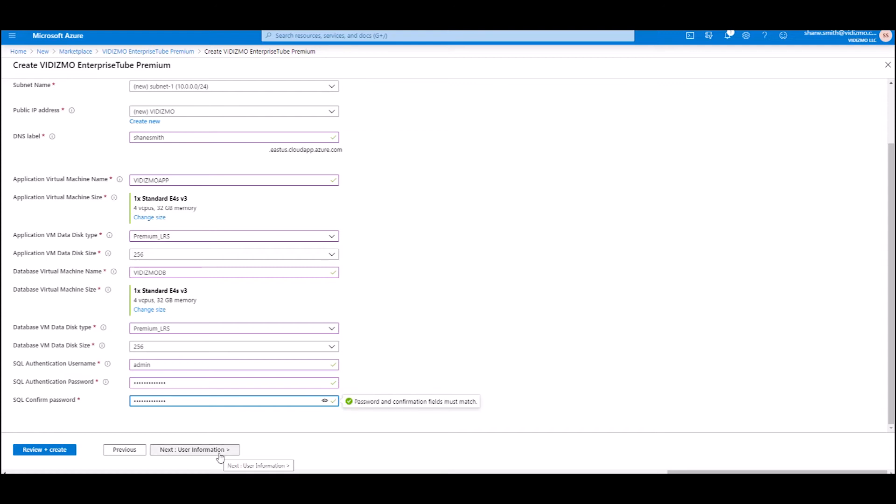
pyautogui.click(220, 455)
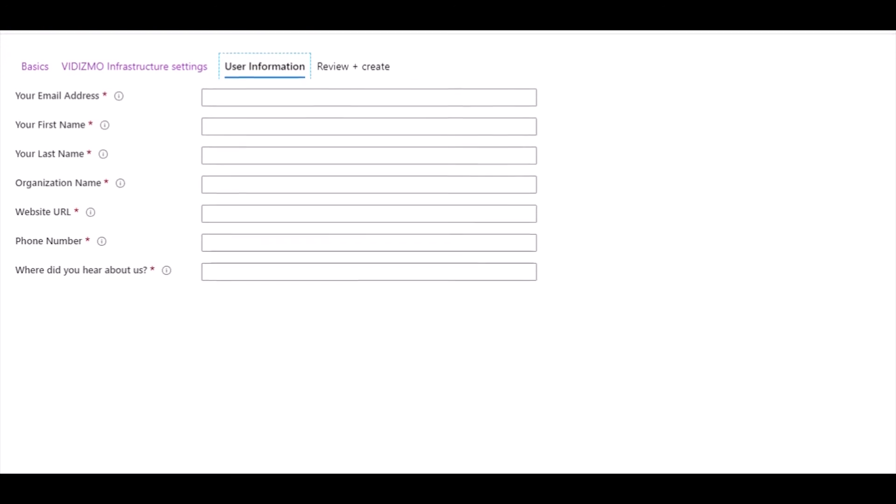
# Fill in the contact's e-mail address, first name and last name
pyautogui.press('Tab')
pyautogui.press('Tab')
pyautogui.press('Tab')
pyautogui.write('VIDIZMO')
pyautogui.press('Tab')
pyautogui.write('www.vidizmo.com')
pyautogui.press('Tab')
pyautogui.write('1')
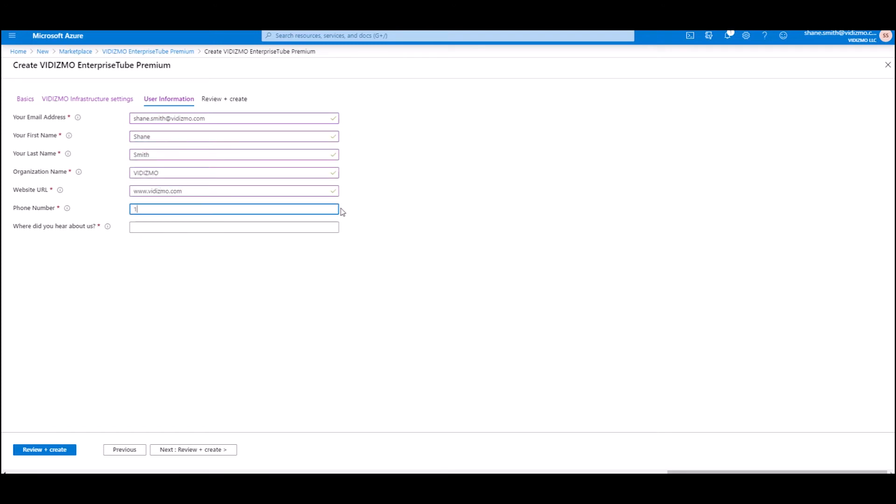
pyautogui.write('234567891021')
pyautogui.press('Tab')
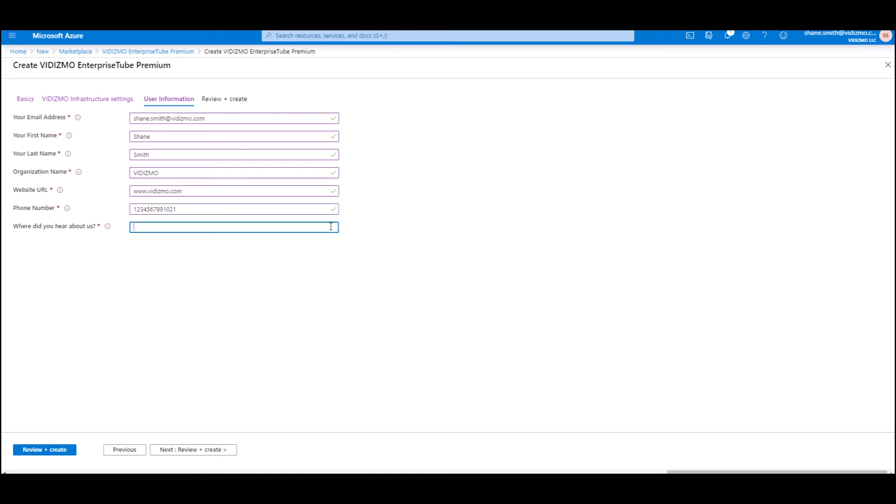
pyautogui.write('Online')
pyautogui.click(285, 281)
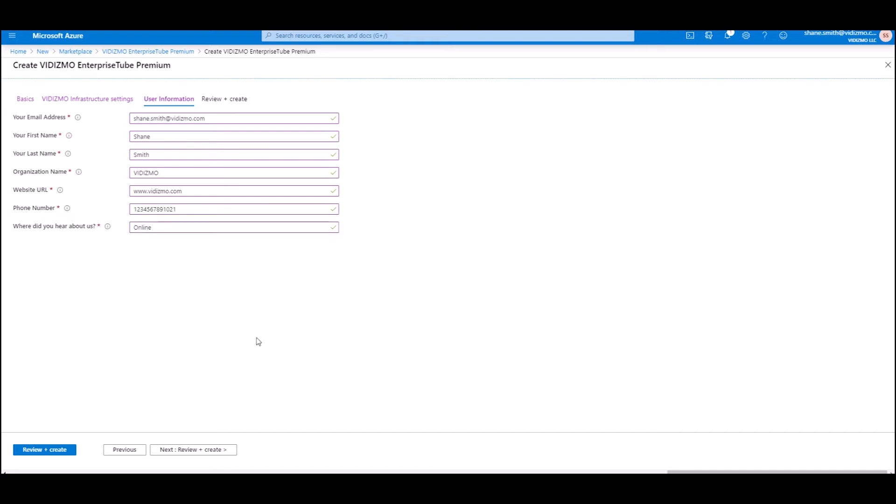
# Review the deployment summary and terms, then submit it with Create
pyautogui.click(190, 450)
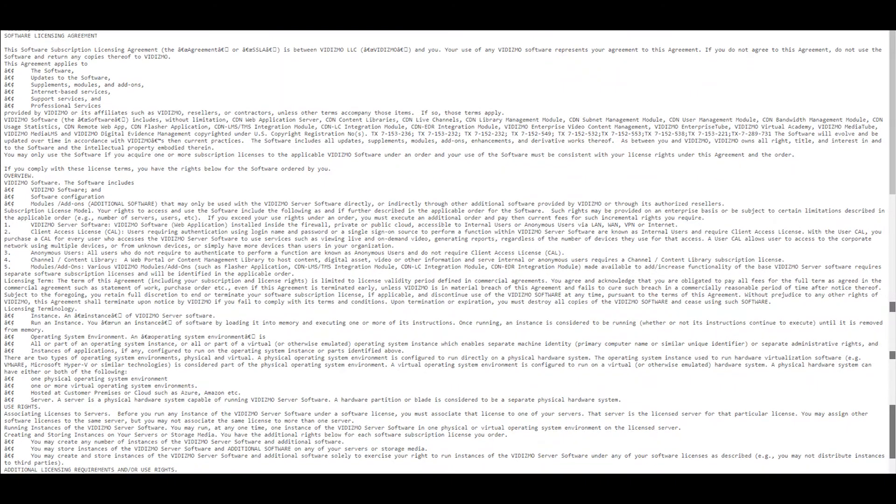
pyautogui.scroll(-3, 448, 252)
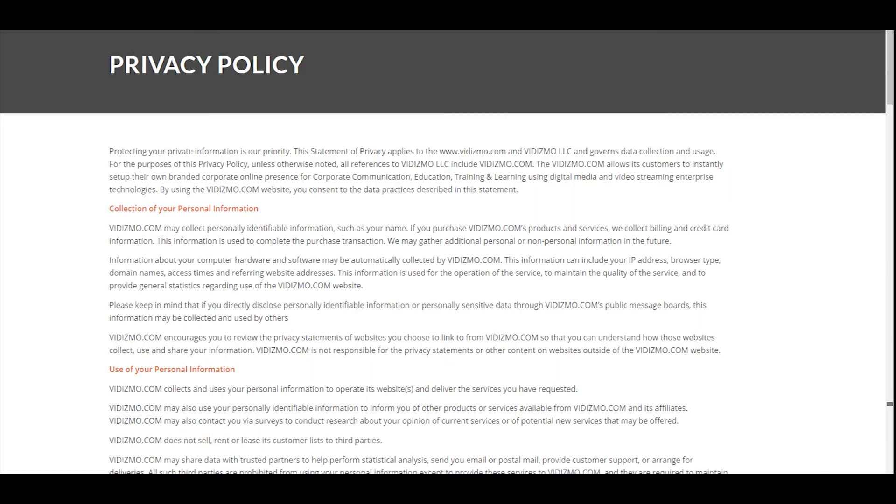
pyautogui.scroll(-3, 448, 252)
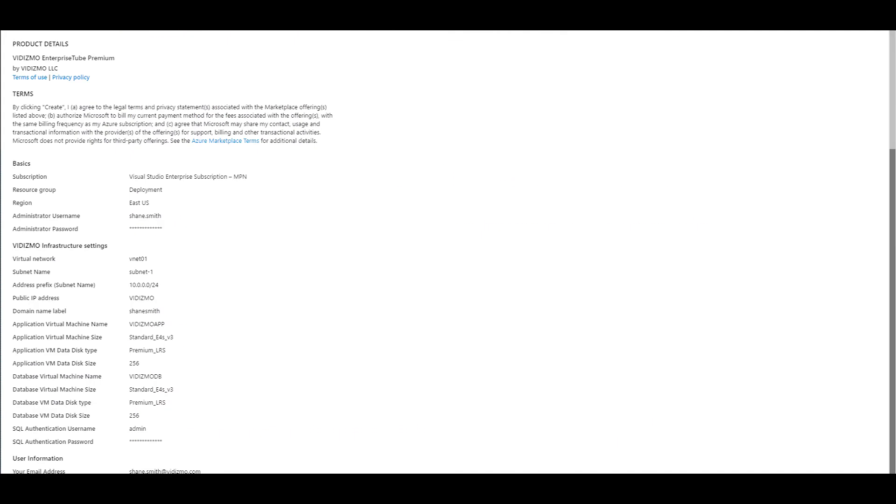
pyautogui.scroll(-2, 448, 252)
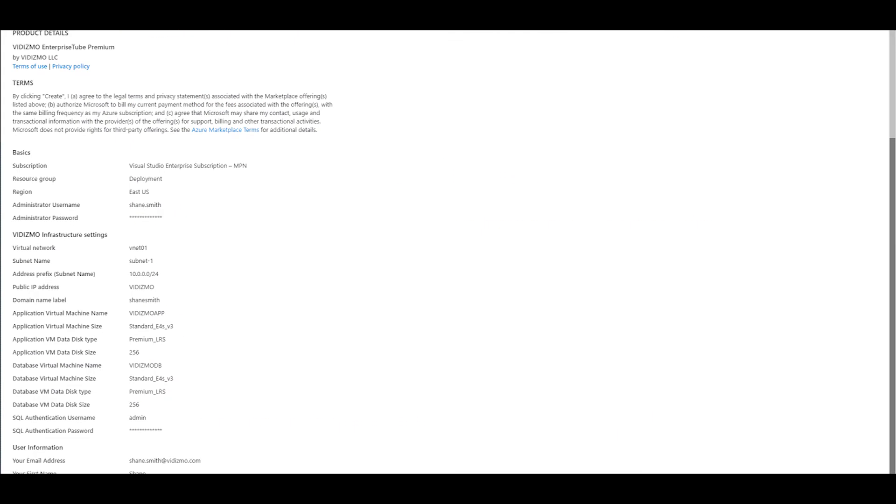
pyautogui.scroll(-2, 449, 252)
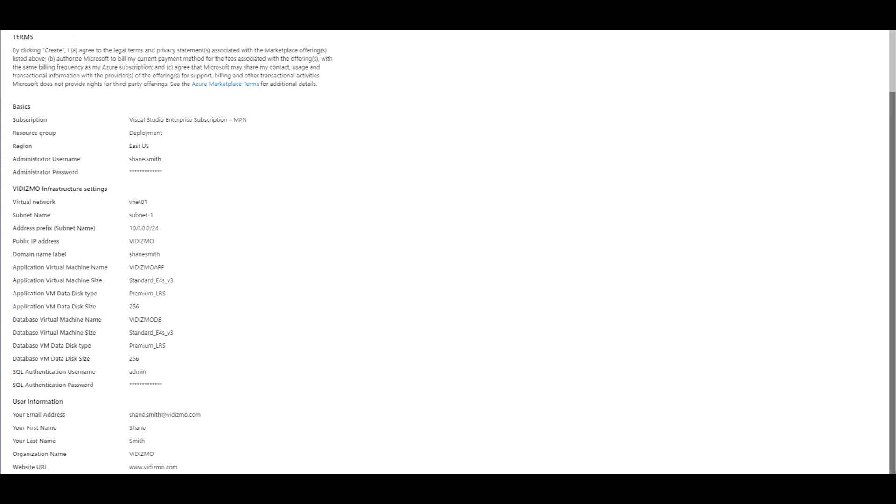
pyautogui.scroll(-2, 448, 253)
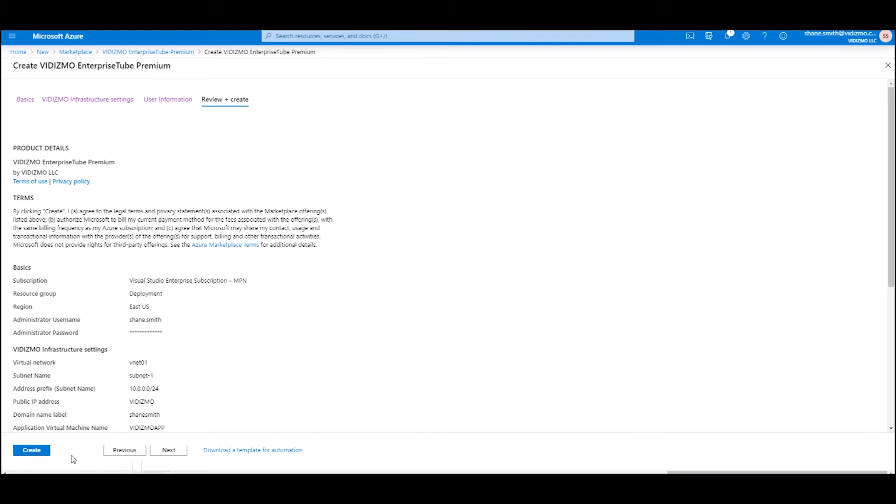
pyautogui.click(40, 455)
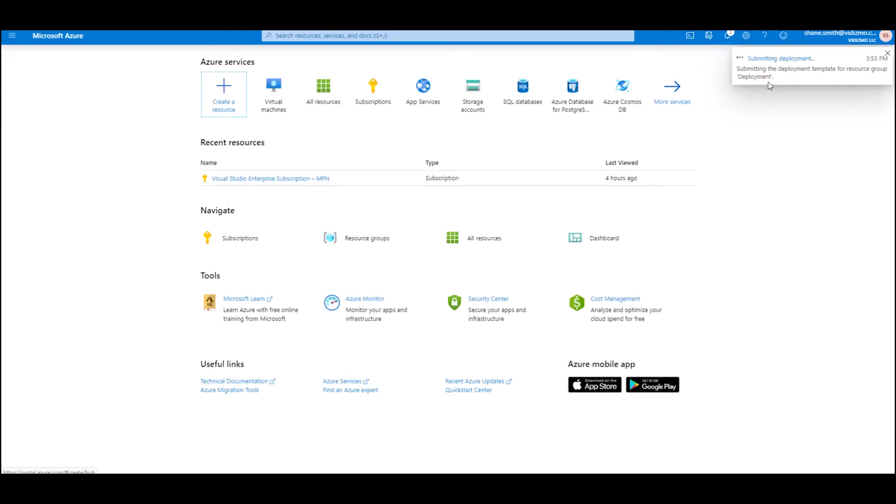
# Check the deployment's progress in the Notifications panel
pyautogui.click(770, 84)
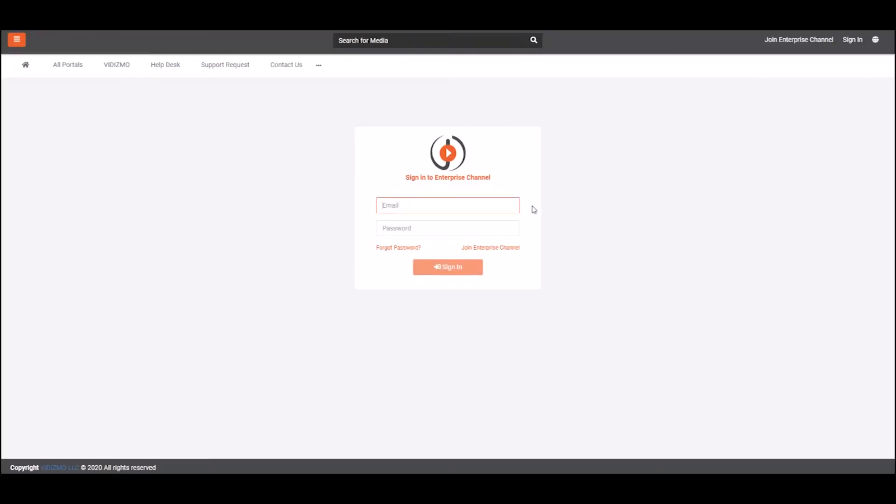
# Sign in with the admin e-mail and password, then go to Admin > Portal Settings from the sidebar
pyautogui.press('Tab')
pyautogui.write('***')
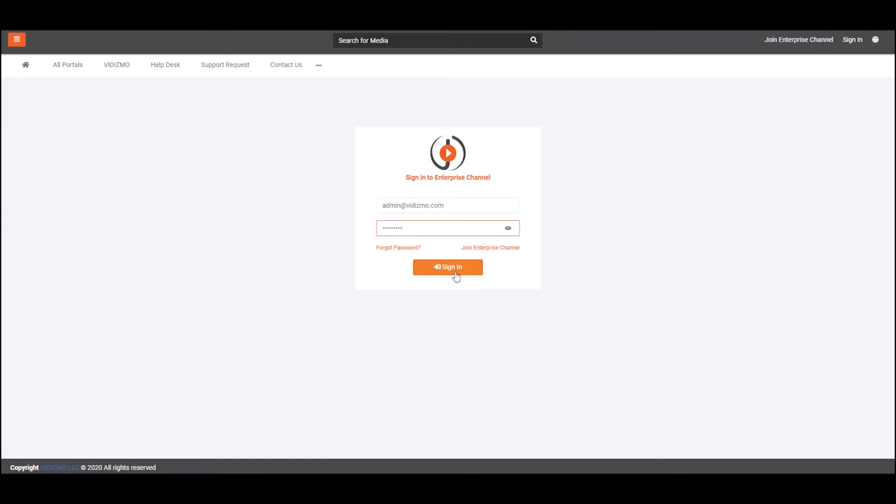
pyautogui.click(456, 275)
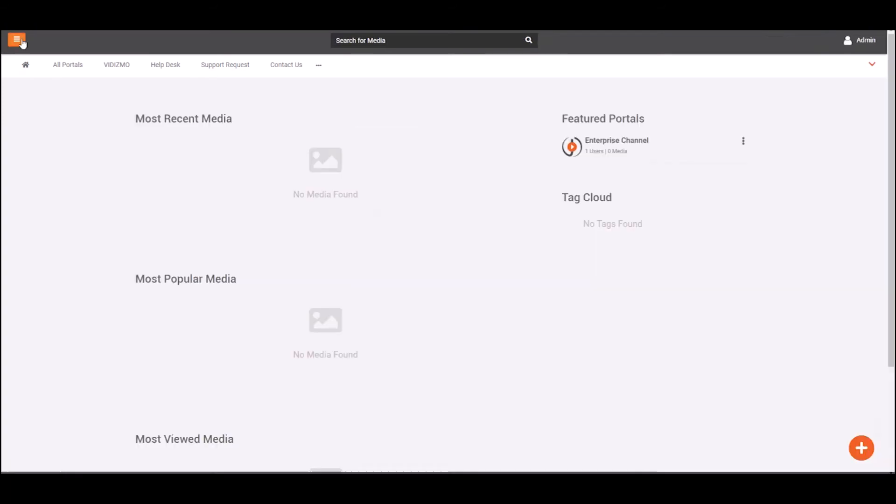
pyautogui.click(18, 44)
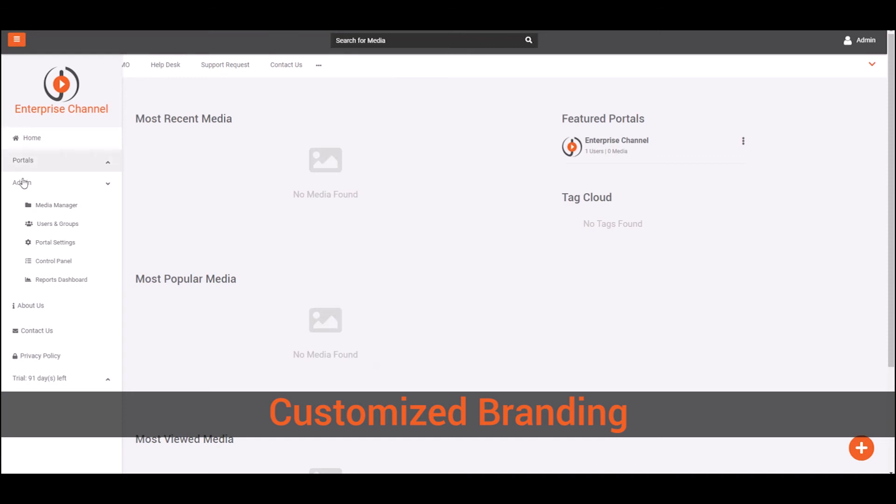
pyautogui.click(30, 241)
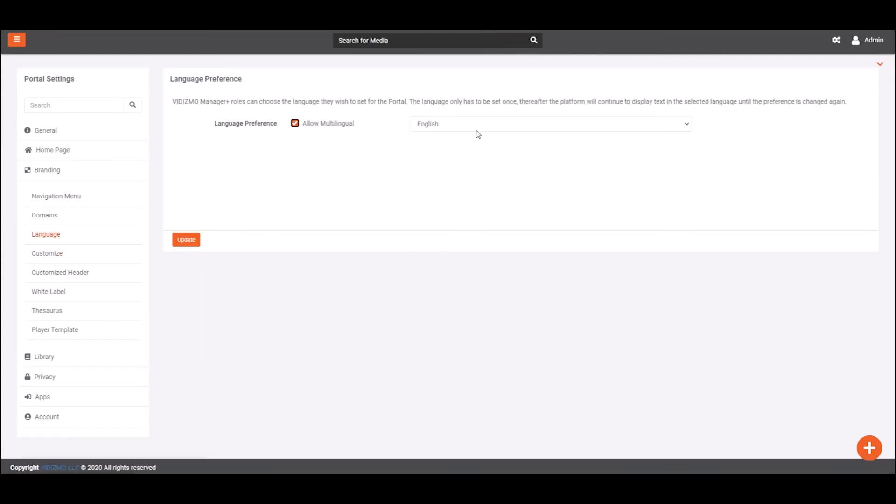
# Keep English as the portal language and switch Allow Multilingual off, then back on
pyautogui.click(478, 129)
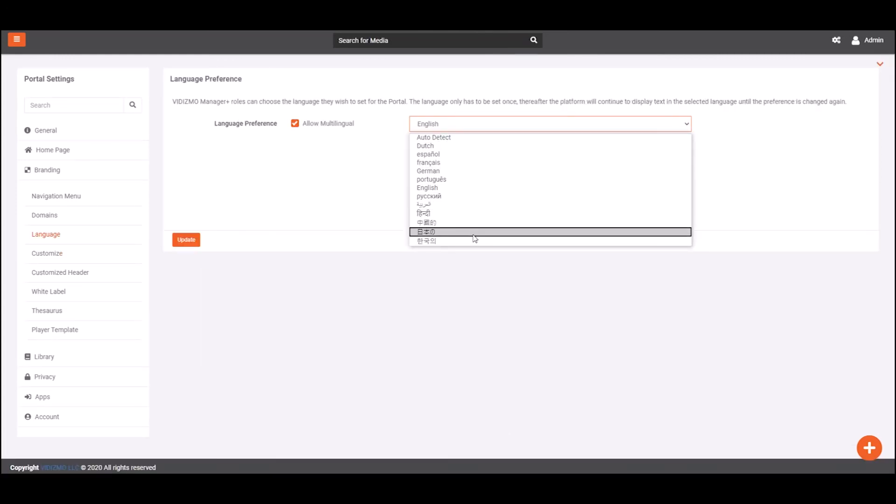
pyautogui.click(475, 261)
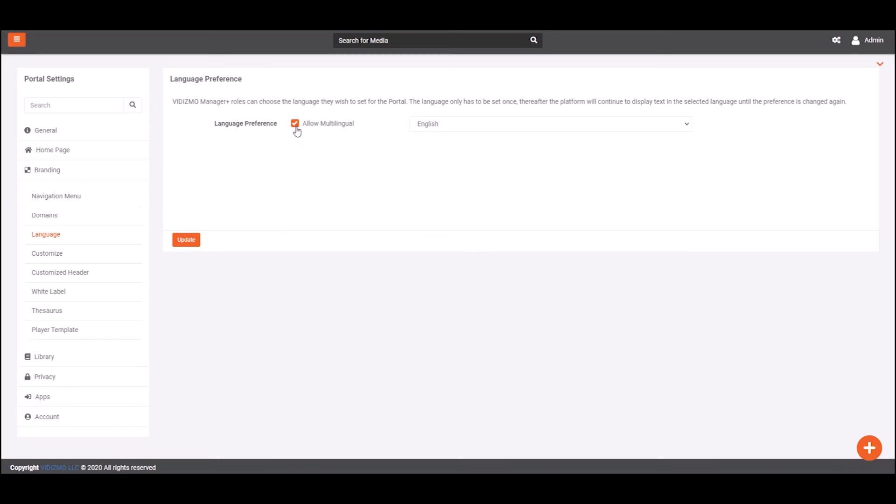
pyautogui.click(295, 124)
pyautogui.click(295, 124)
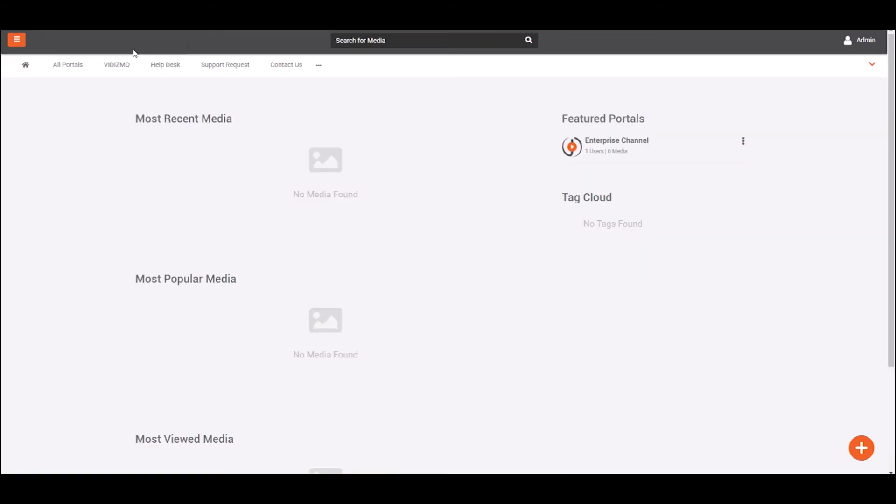
# Under Users & Groups, invite a new user's e-mail with the Manager role, forced e-mail and a personalized message
pyautogui.click(17, 43)
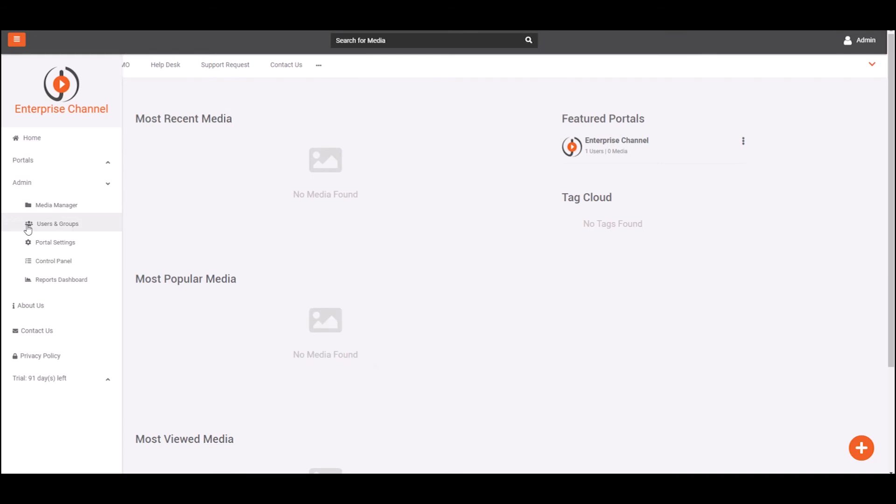
pyautogui.click(28, 226)
pyautogui.click(852, 111)
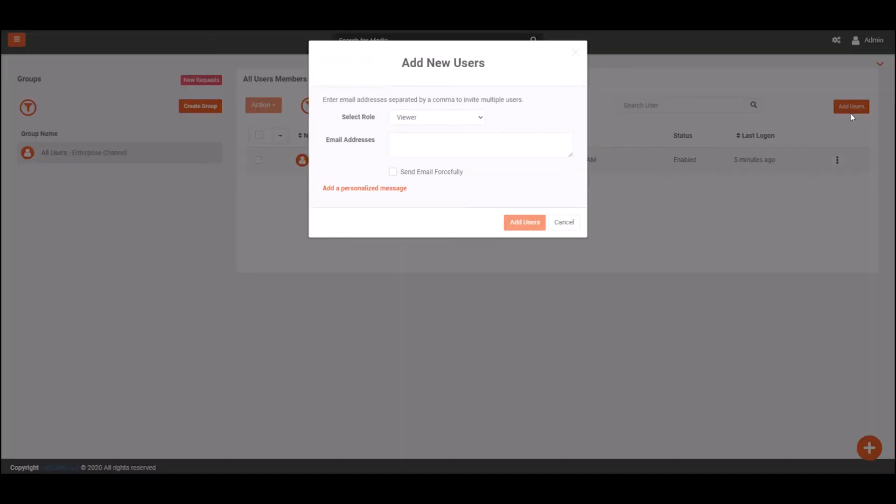
pyautogui.click(497, 149)
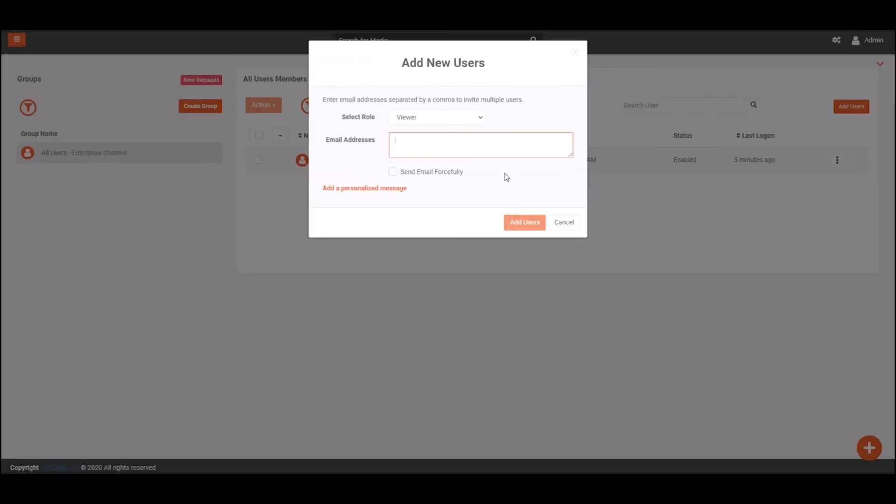
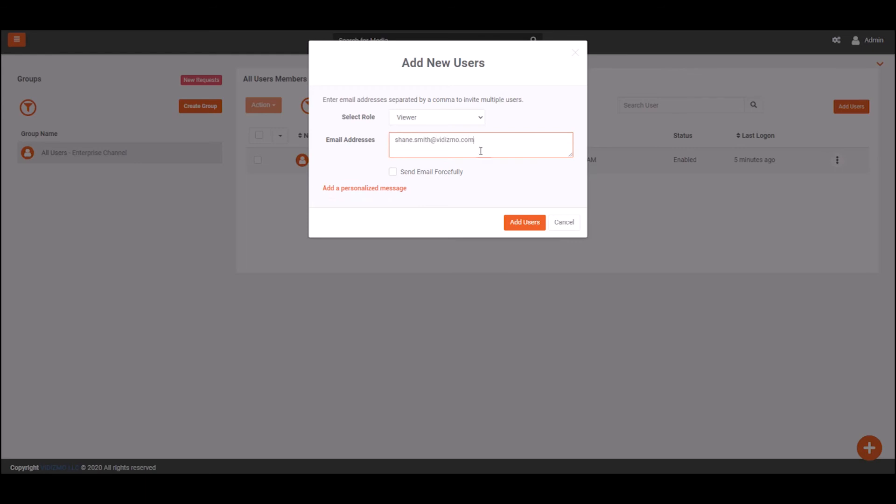
pyautogui.click(473, 122)
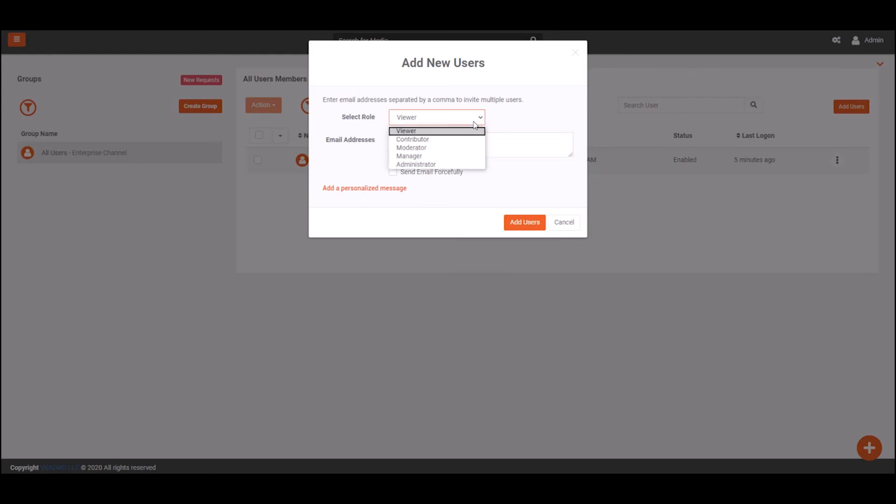
pyautogui.click(471, 156)
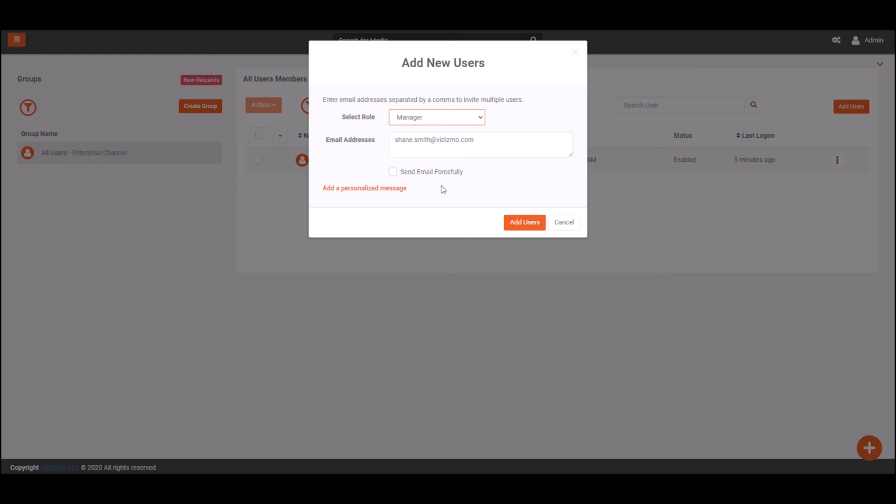
pyautogui.click(393, 172)
pyautogui.click(388, 188)
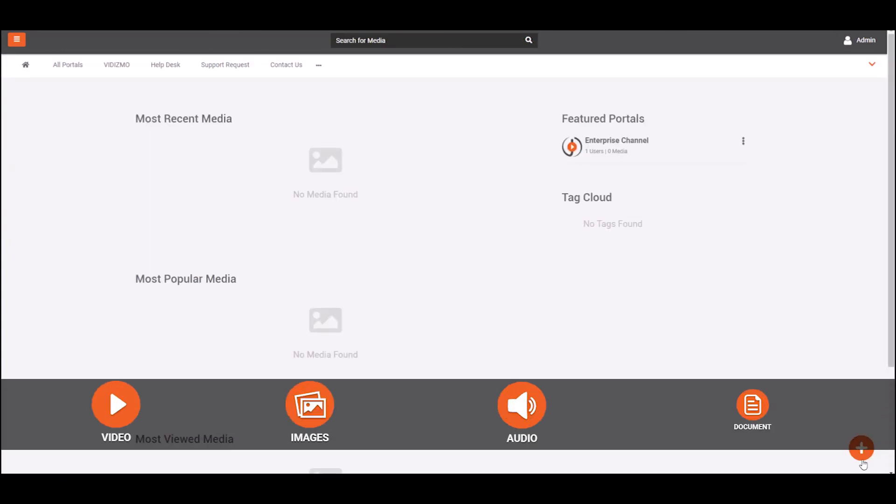
# Upload the 'Integration with Existing Applications' video, pick its category and add the Training tag
pyautogui.click(863, 458)
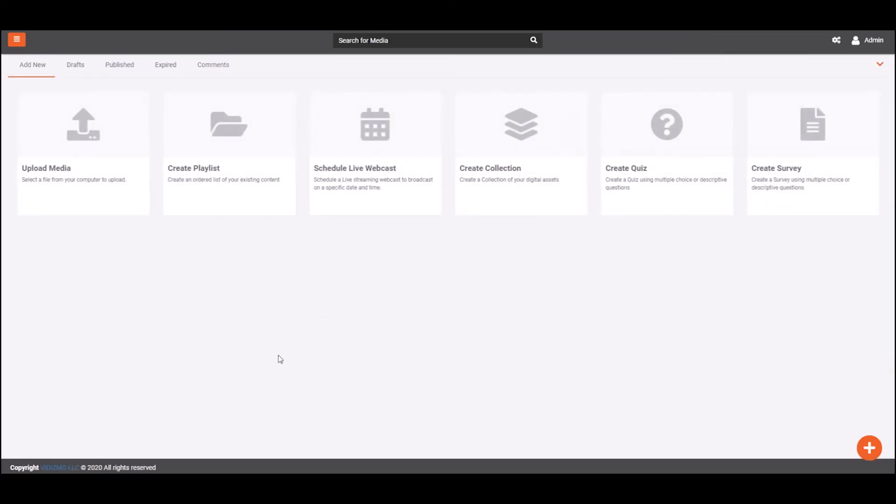
pyautogui.click(78, 182)
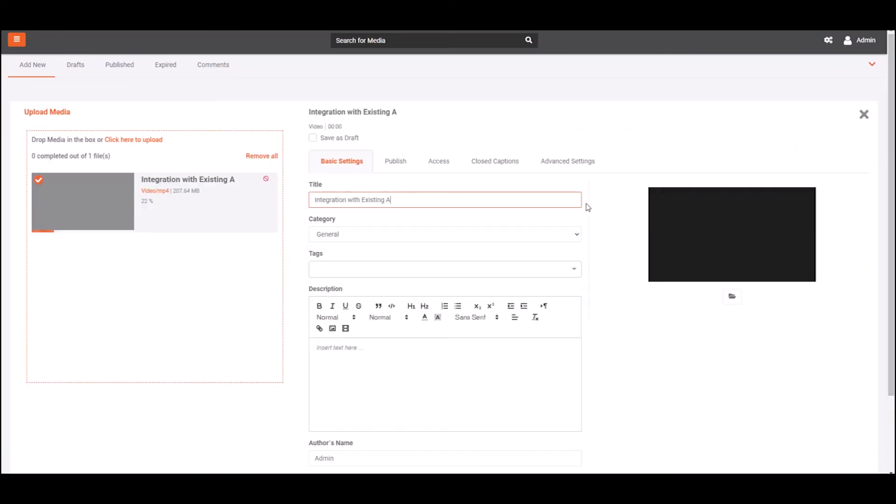
pyautogui.write('pplications')
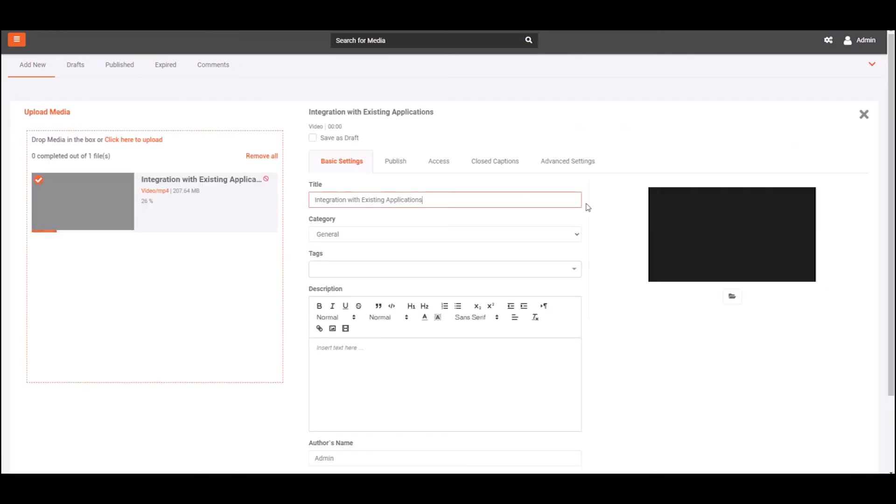
pyautogui.click(577, 236)
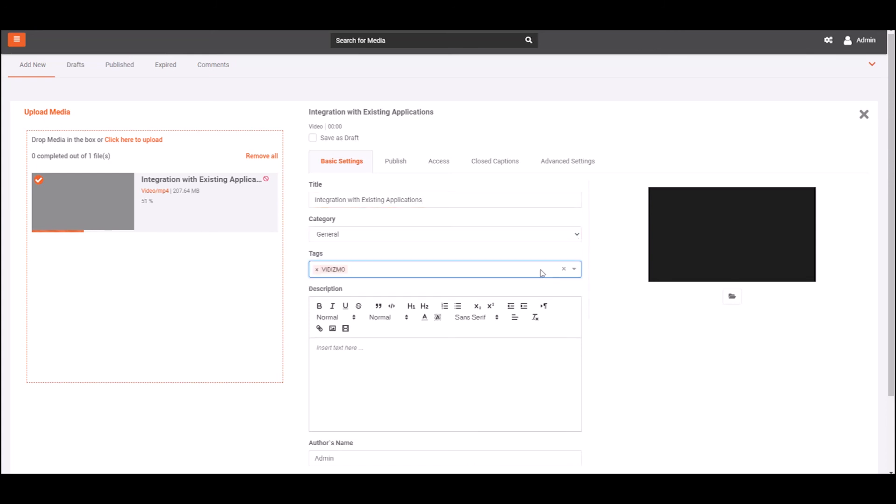
pyautogui.write('Training')
pyautogui.press('Return')
# Set the video's access to All Account and Portal Viewers and add a custom attribute
pyautogui.click(175, 262)
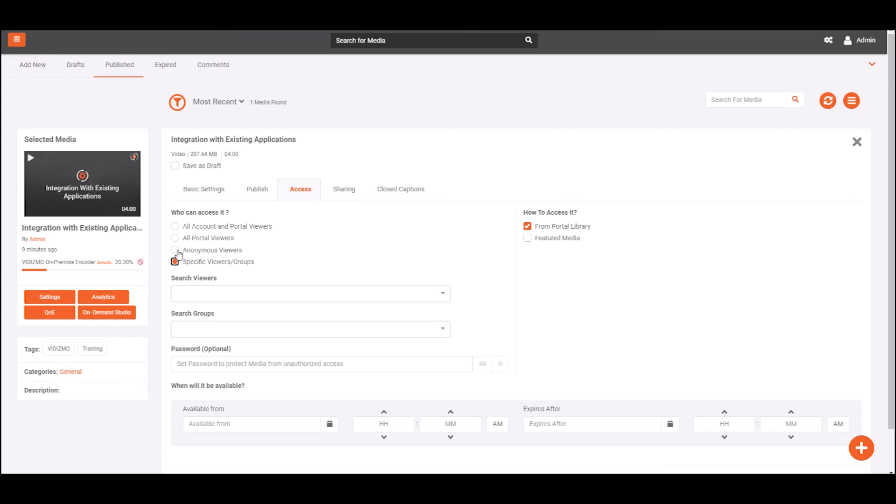
pyautogui.click(176, 251)
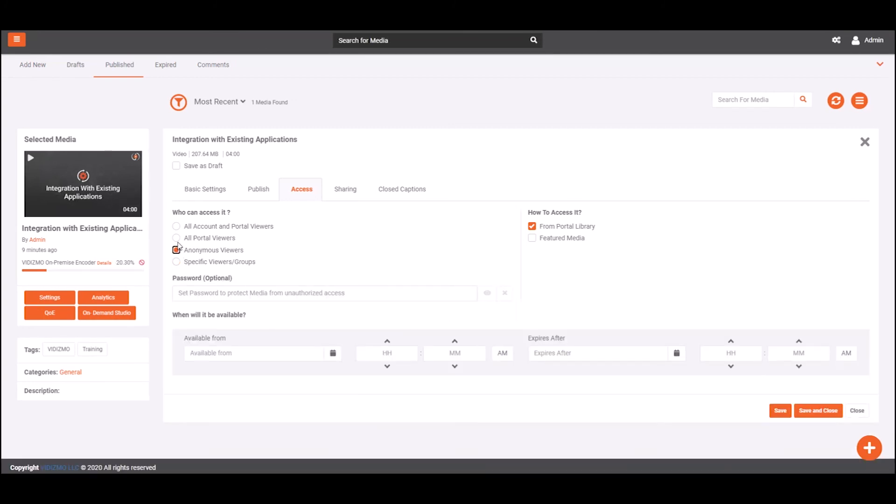
pyautogui.click(177, 239)
pyautogui.click(176, 227)
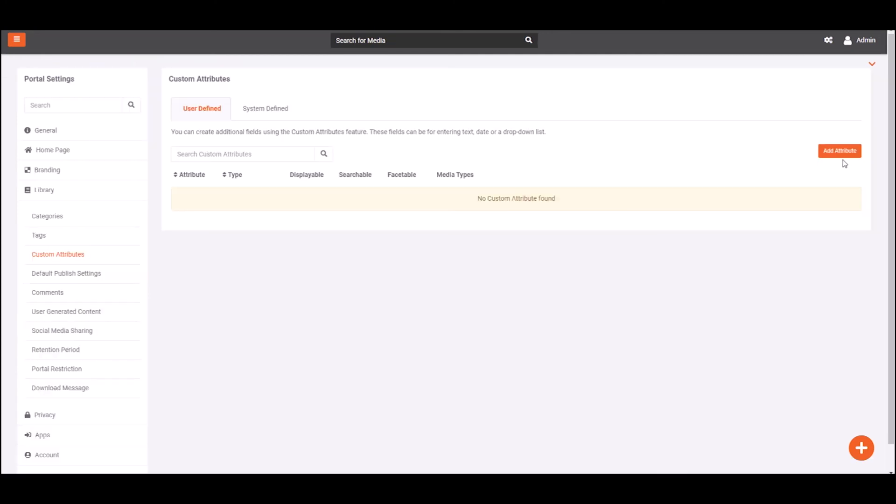
pyautogui.click(843, 154)
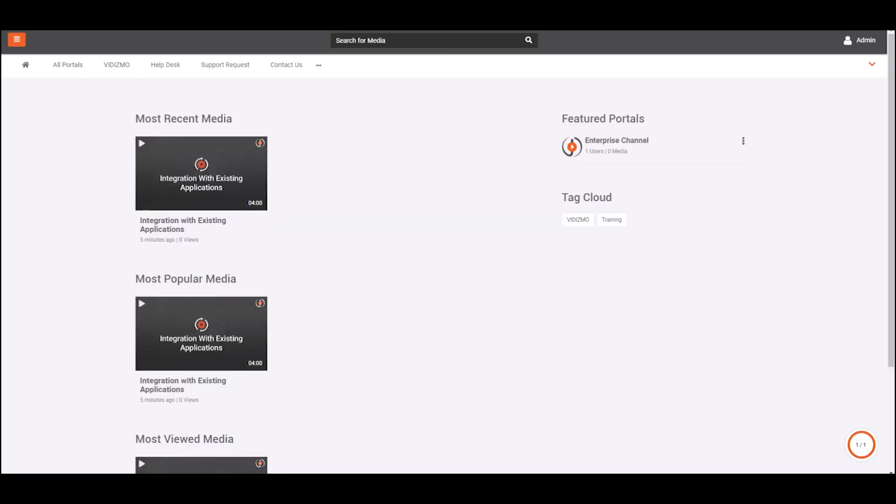
# Search media for the uploaded video's title
pyautogui.click(533, 46)
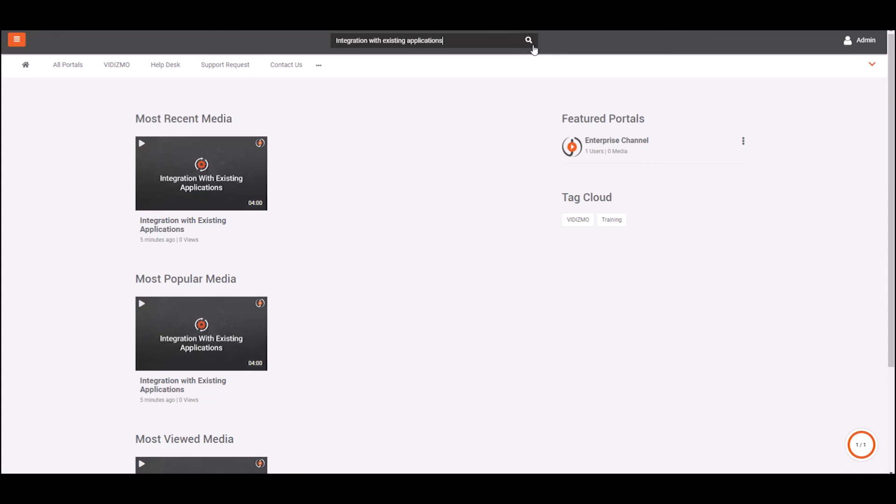
pyautogui.click(534, 47)
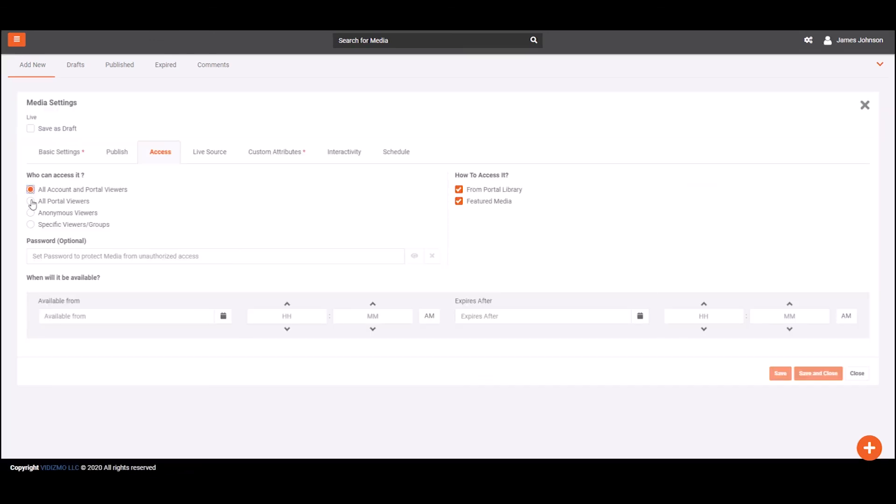
# Restrict the webcast to Specific Viewers/Groups and use WCloud Trial UnPaid as the publishing point
pyautogui.click(31, 201)
pyautogui.click(32, 214)
pyautogui.click(31, 225)
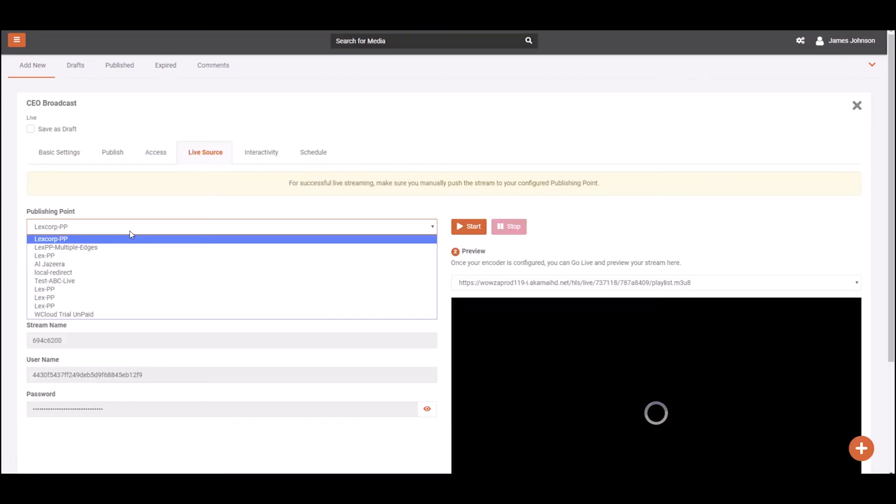
pyautogui.click(123, 315)
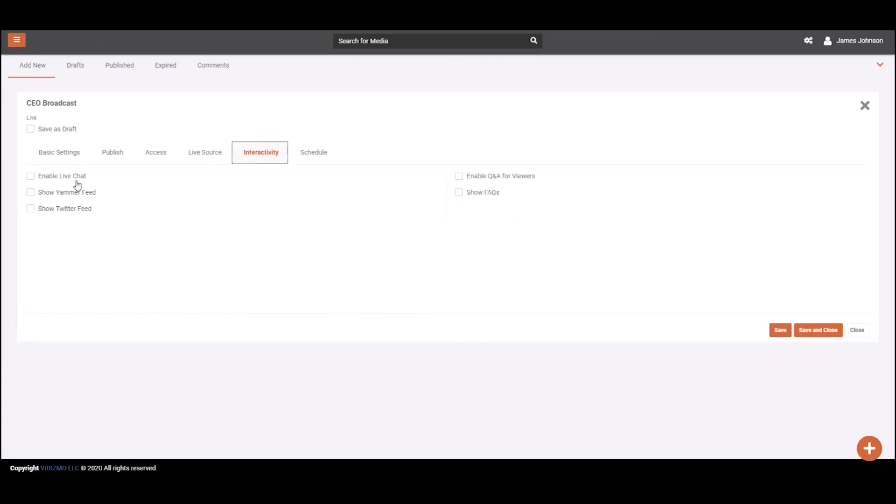
# Enable live chat with archiving, FAQs and Q&A for the webcast
pyautogui.click(74, 178)
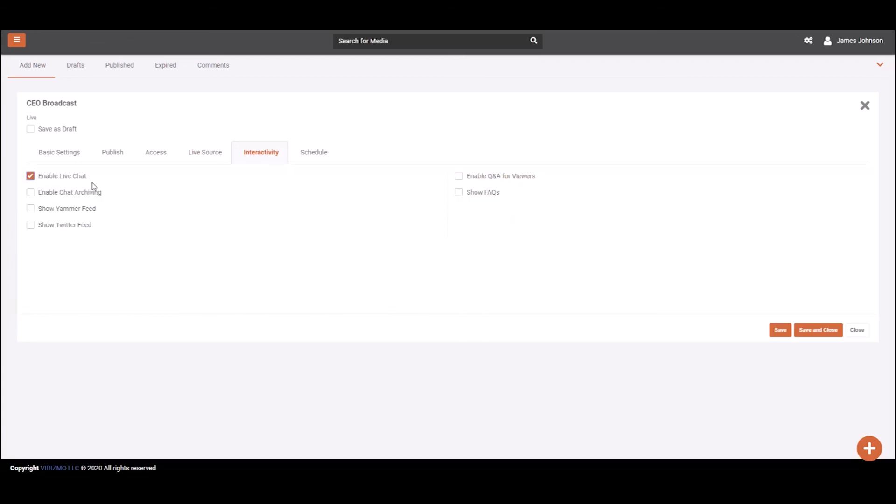
pyautogui.click(89, 192)
pyautogui.click(476, 194)
pyautogui.click(476, 180)
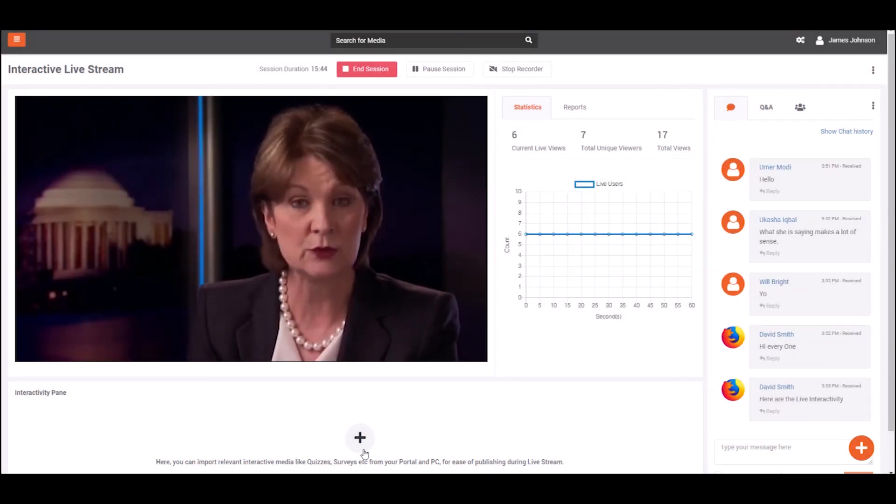
# Import the VIDIZMO Quiz, then search 'customer' and add the Customer Feedback & Support survey
pyautogui.click(359, 438)
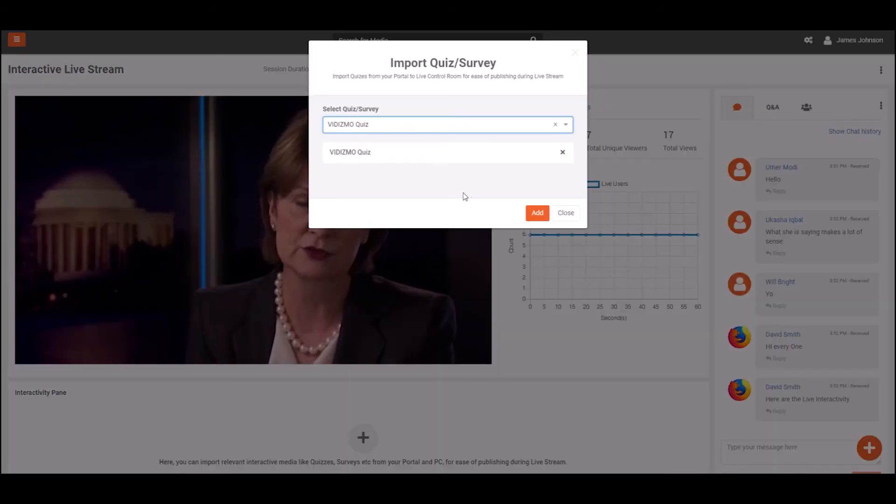
pyautogui.click(527, 217)
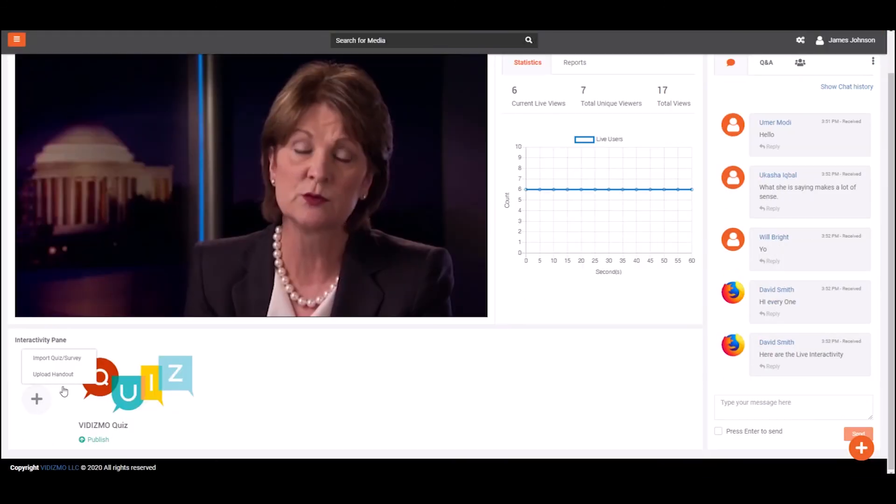
pyautogui.click(57, 359)
pyautogui.click(427, 124)
pyautogui.write('customer')
pyautogui.click(424, 145)
pyautogui.click(537, 213)
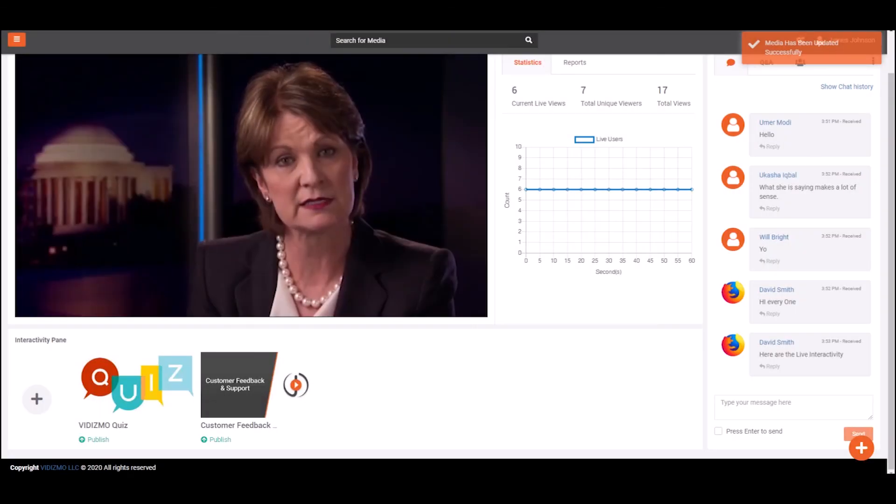